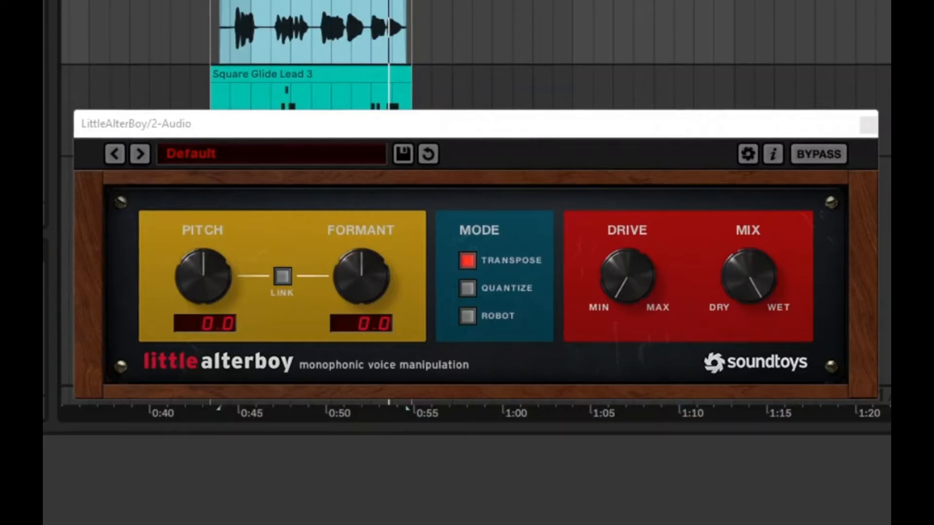
Step: Select the time range spanning the audio and Square Glide Lead 3 clips and play it back
drag(211, 29, 412, 401)
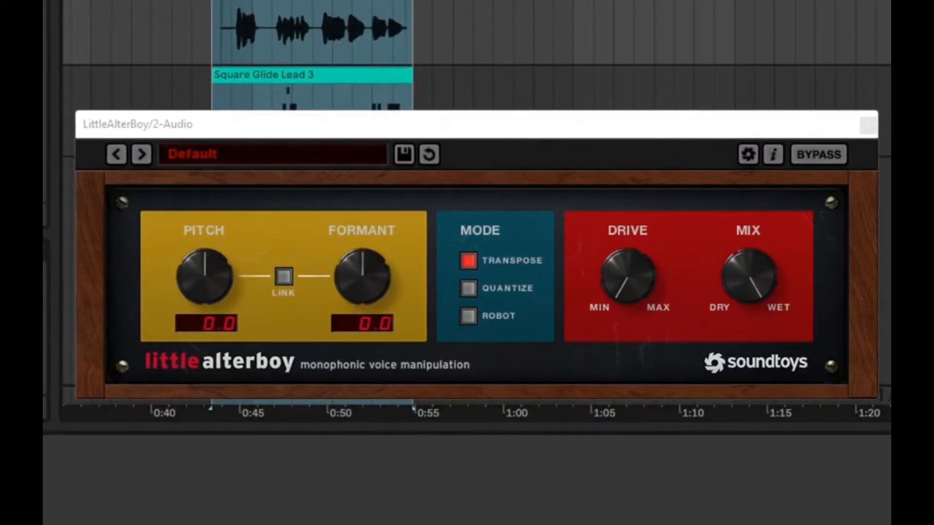
click(340, 135)
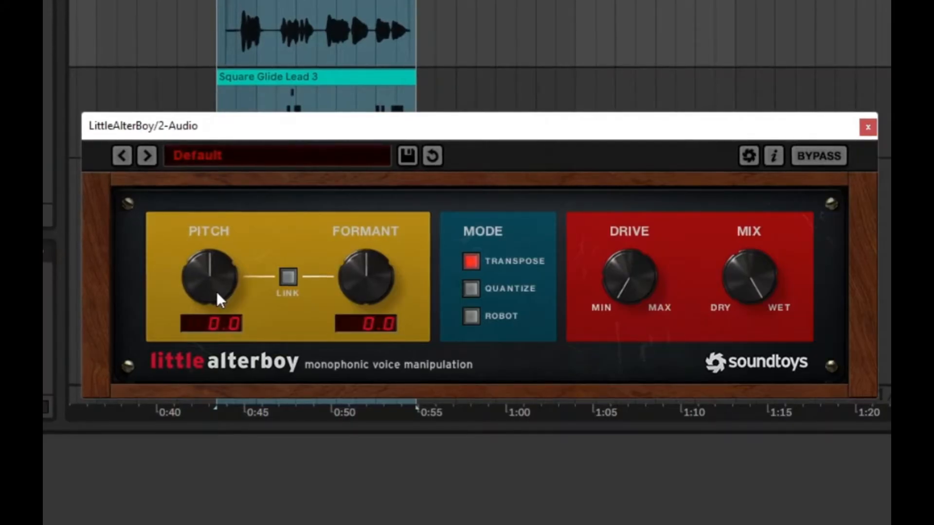
key(space)
Step: Audition the voice with Pitch at 12.0, -2.0 and -12.0, and reset Pitch to 0.0
drag(217, 291, 198, 141)
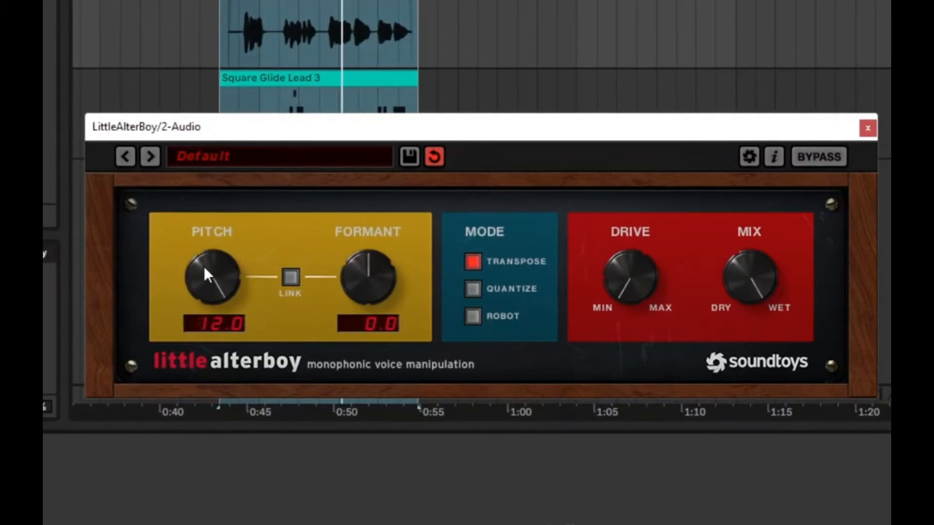
drag(204, 267, 266, 454)
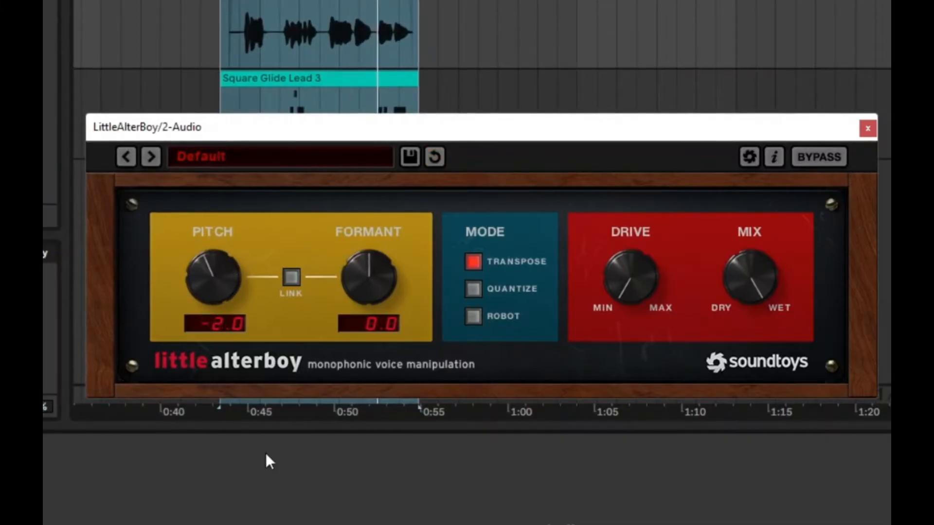
drag(212, 287, 256, 411)
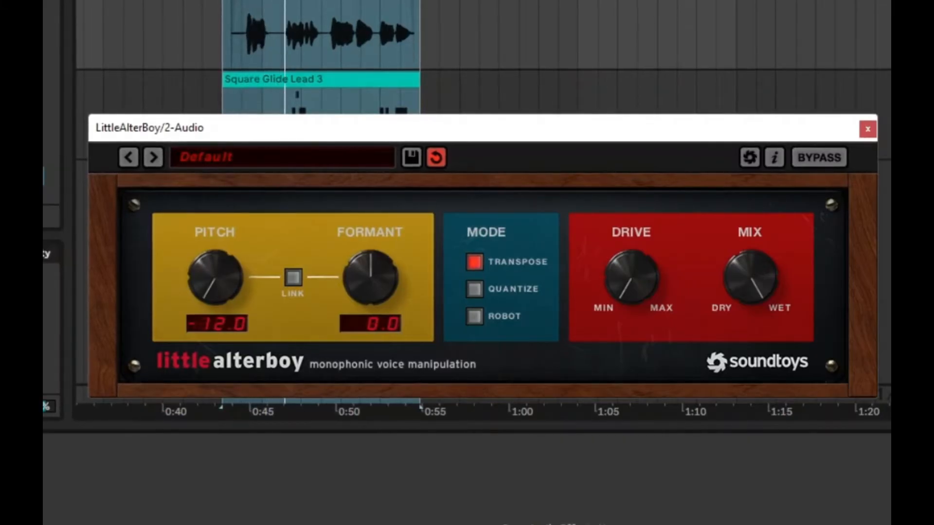
double_click(224, 274)
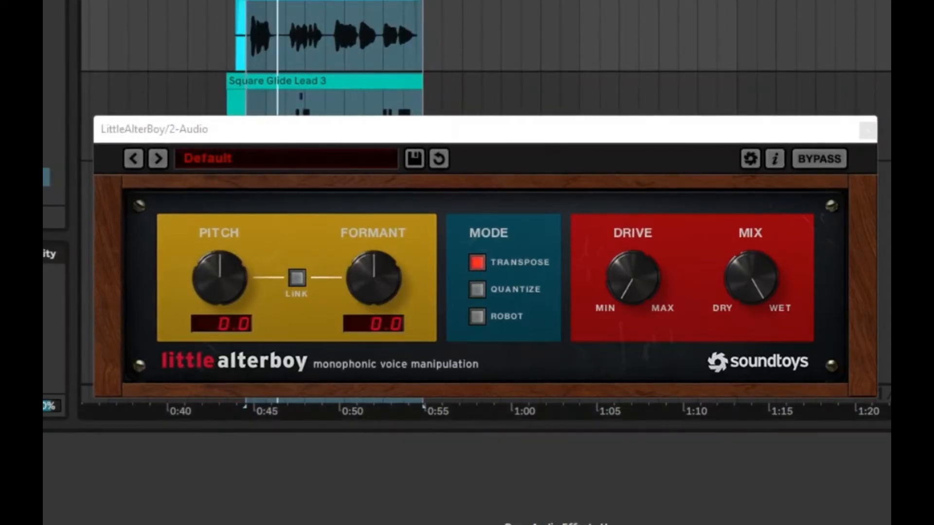
Step: Audition Formant shifts of -6.8 and 1.3 on the voice, and reset Formant to 0.0
drag(370, 255, 345, 200)
alt+click(375, 287)
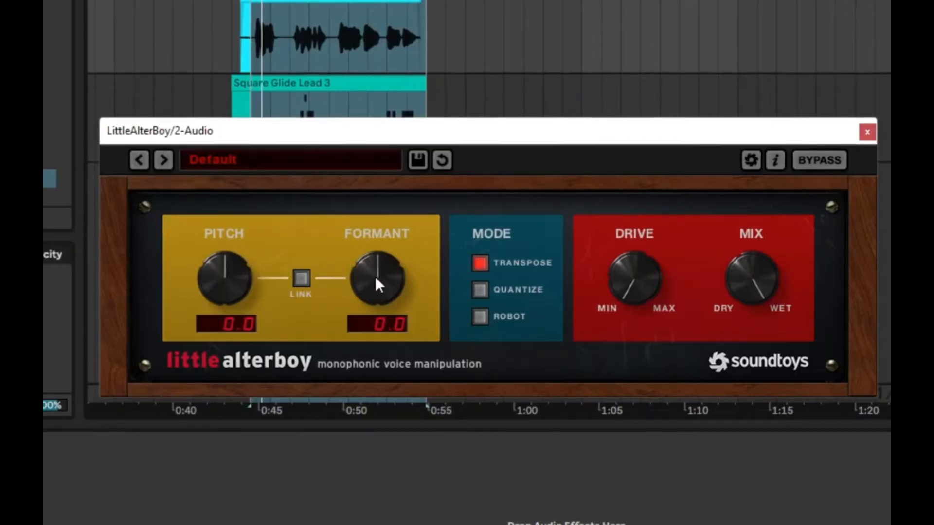
drag(378, 284, 374, 252)
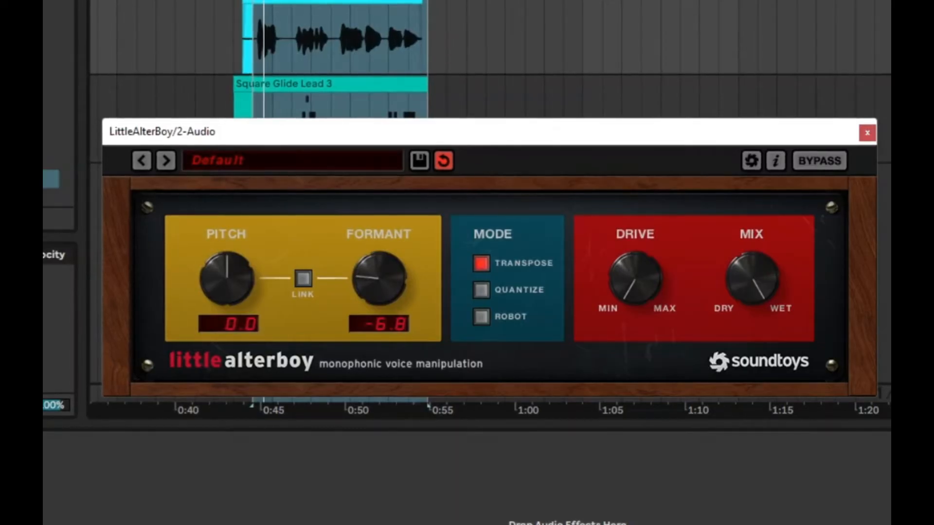
drag(384, 270, 364, 200)
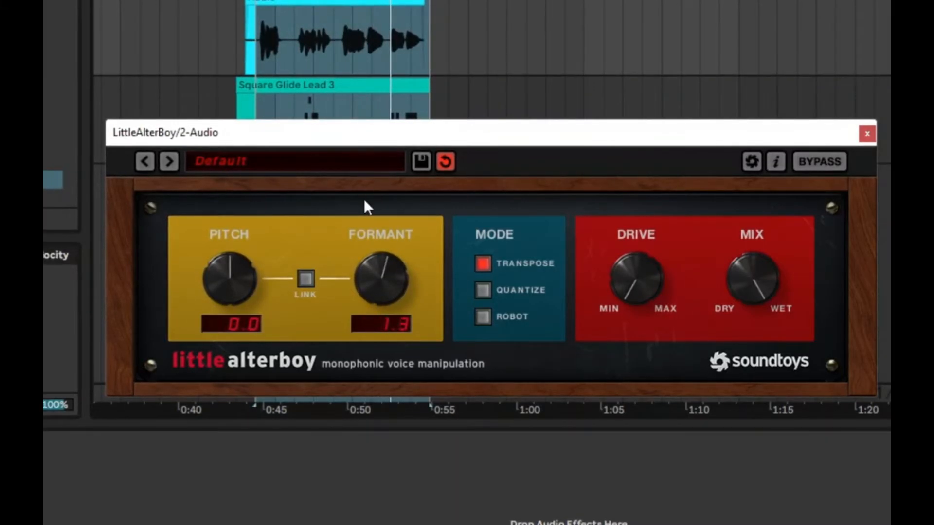
alt+click(388, 273)
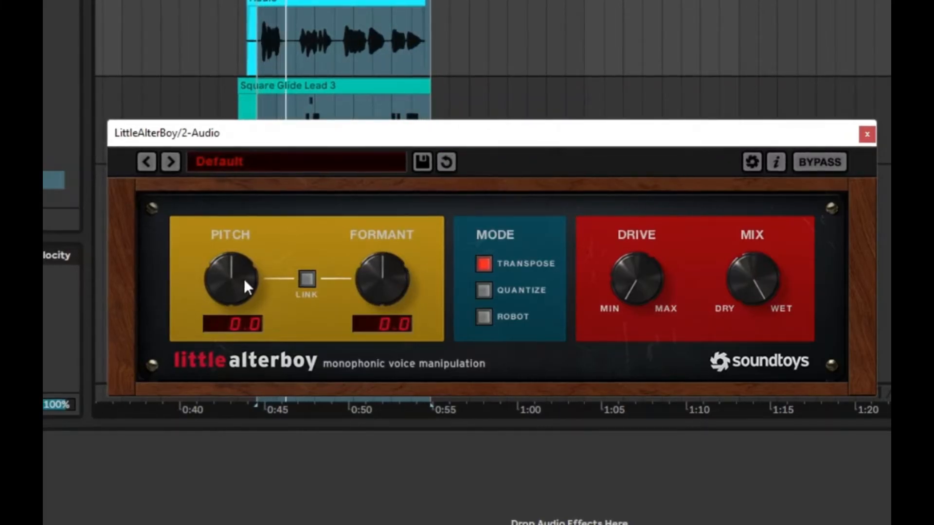
Step: Link Pitch and Formant and raise both to 2.0 and on to 12.0, playing back the voice
click(307, 279)
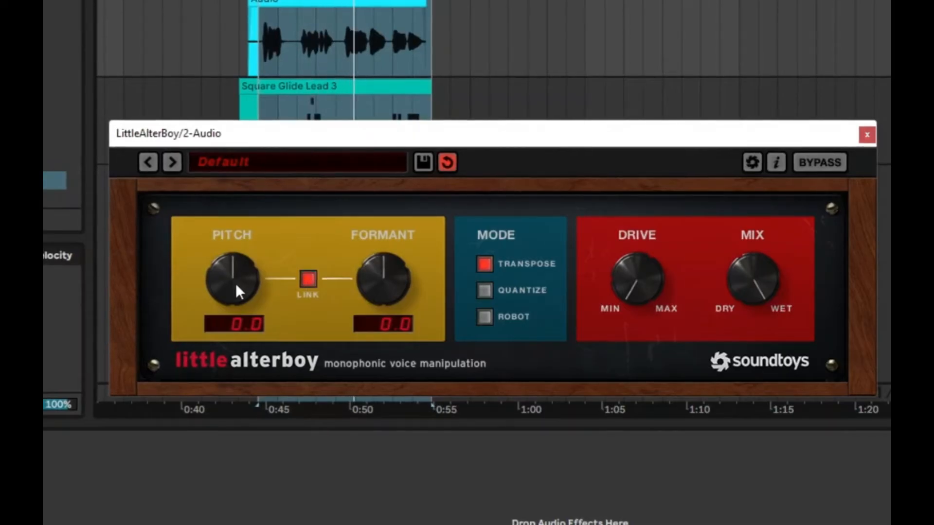
drag(235, 283, 231, 263)
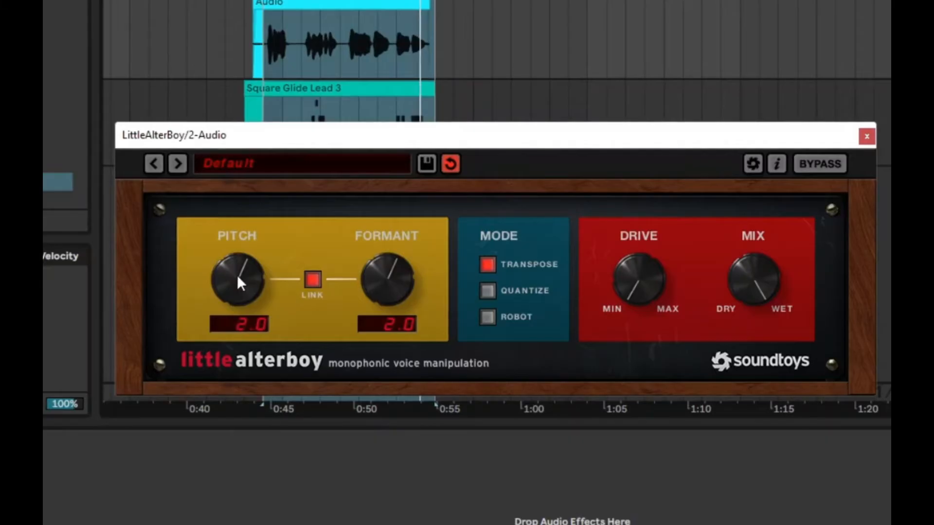
key(space)
drag(243, 285, 250, 179)
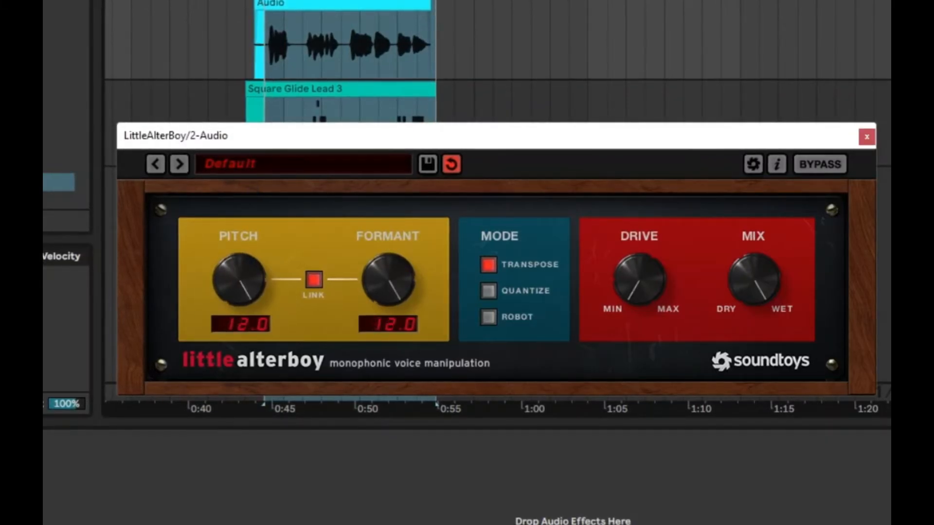
key(space)
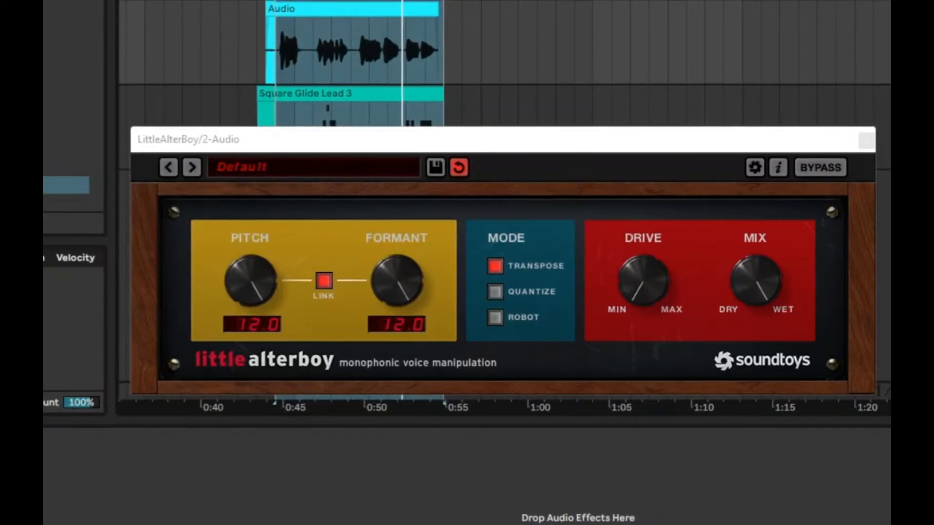
Step: Raise Drive to about a quarter of its range and lower Mix to slightly below halfway
drag(650, 280, 639, 262)
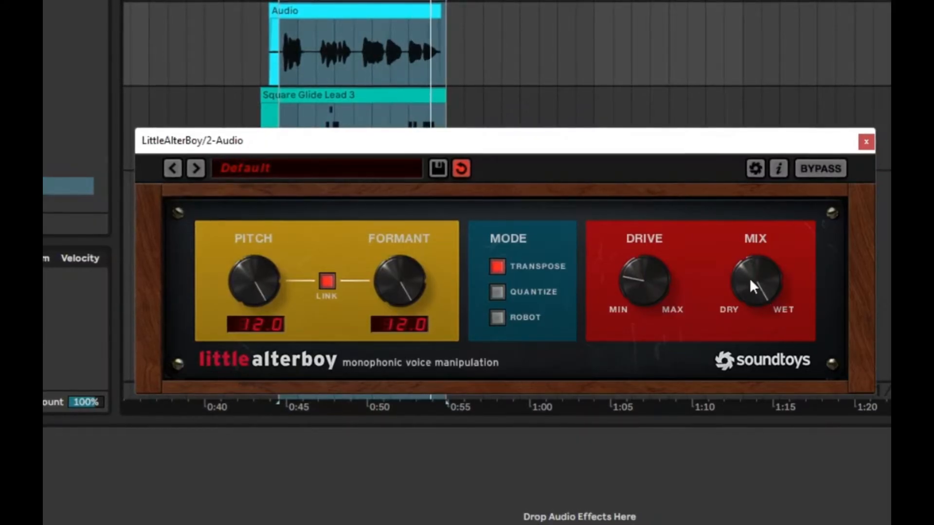
drag(748, 277, 760, 395)
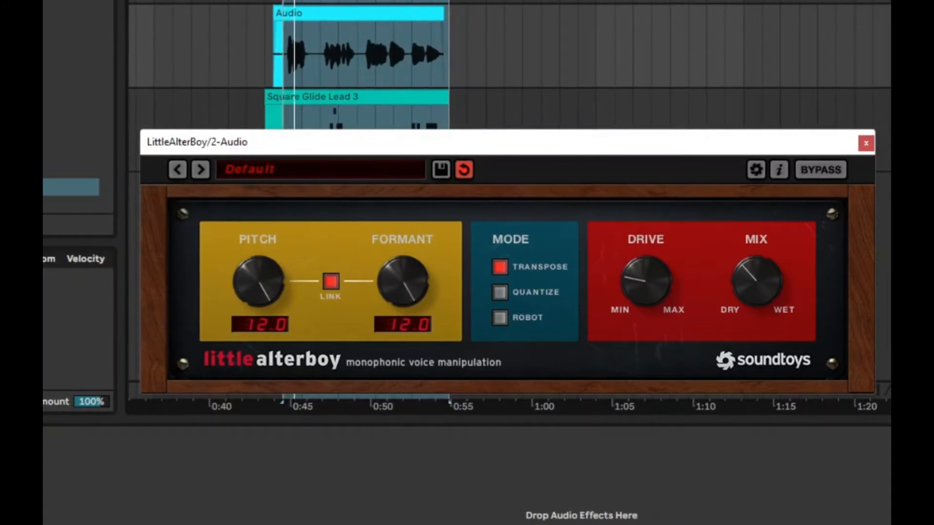
Step: Set the linked Pitch and Formant to 3.0 and on to 5.0, and reduce Mix to about a quarter wet
drag(248, 290, 293, 409)
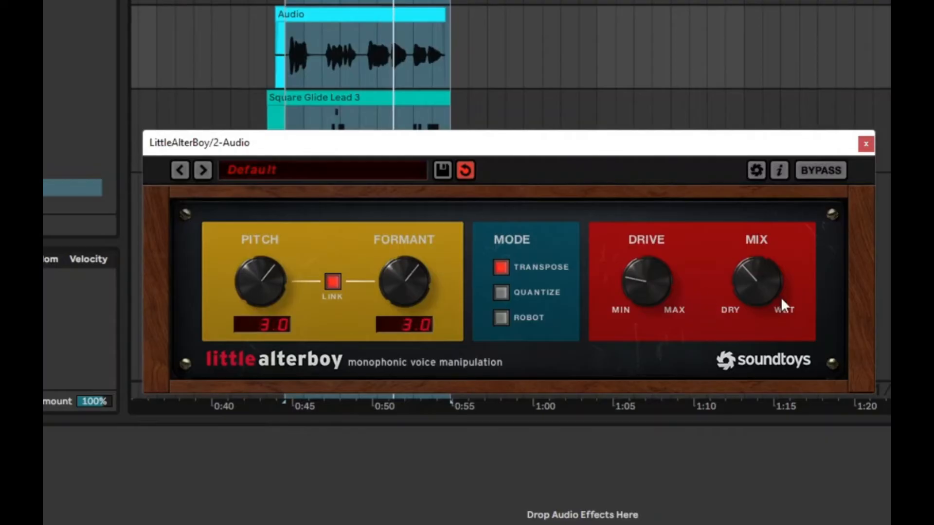
drag(255, 301, 256, 288)
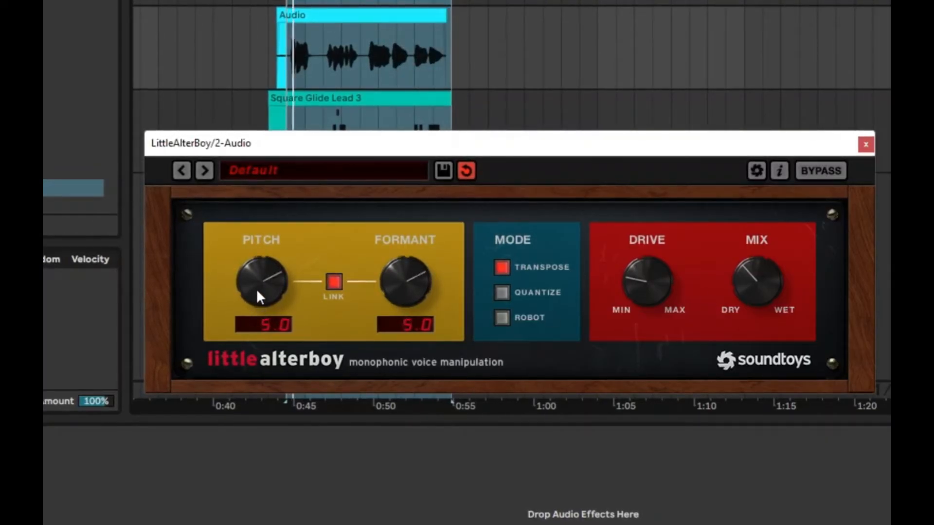
drag(763, 297, 763, 306)
drag(754, 297, 732, 272)
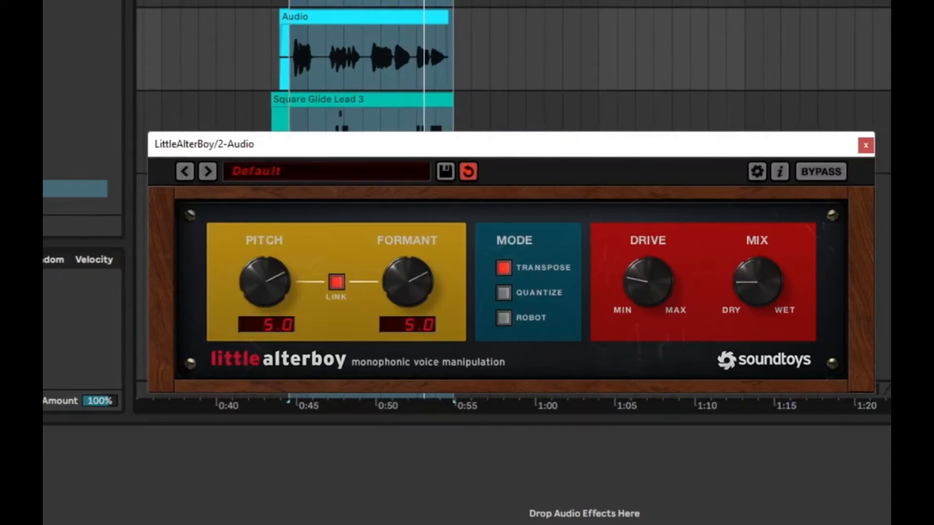
key(space)
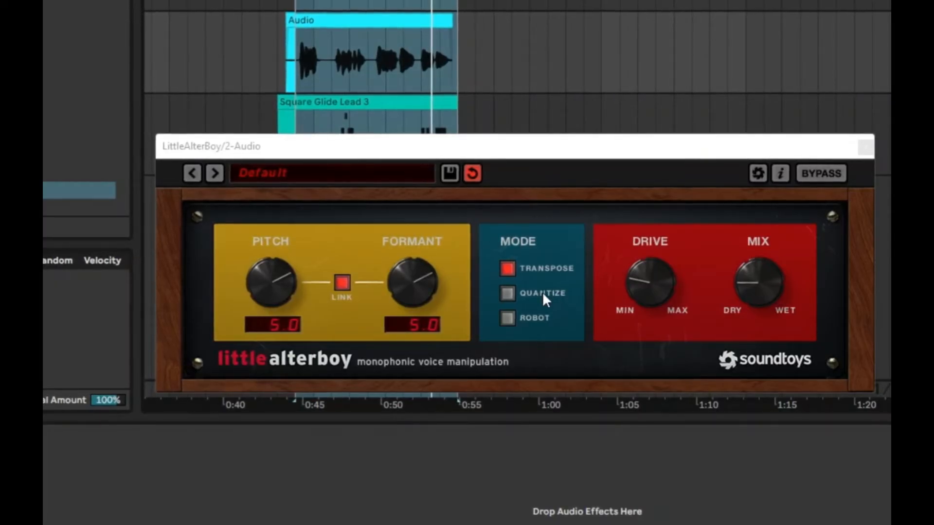
Step: Set Mix fully wet and compare Quantize mode with Transpose mode, ending on Quantize
click(509, 294)
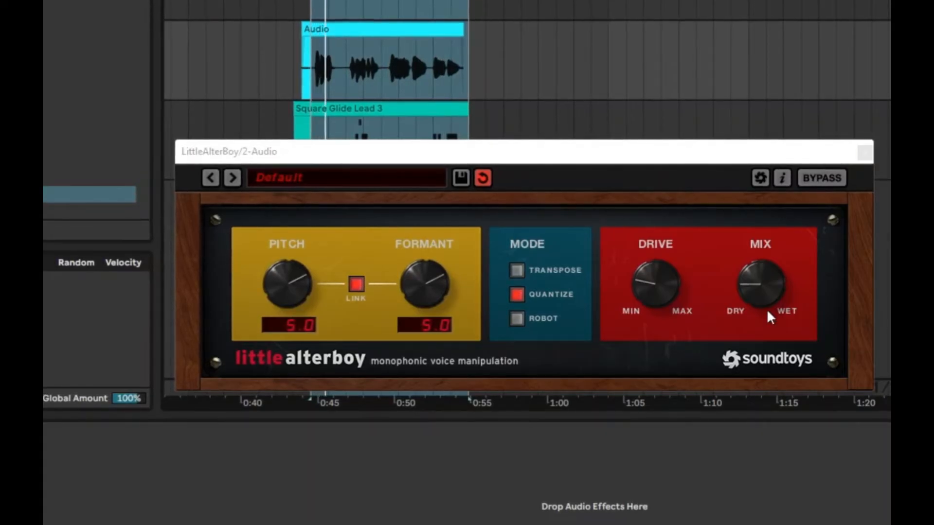
drag(766, 309, 761, 116)
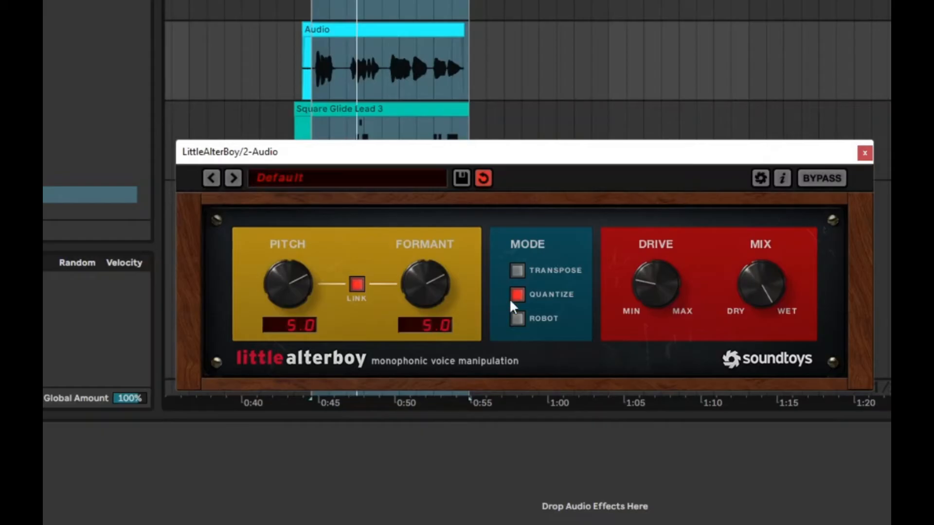
click(518, 273)
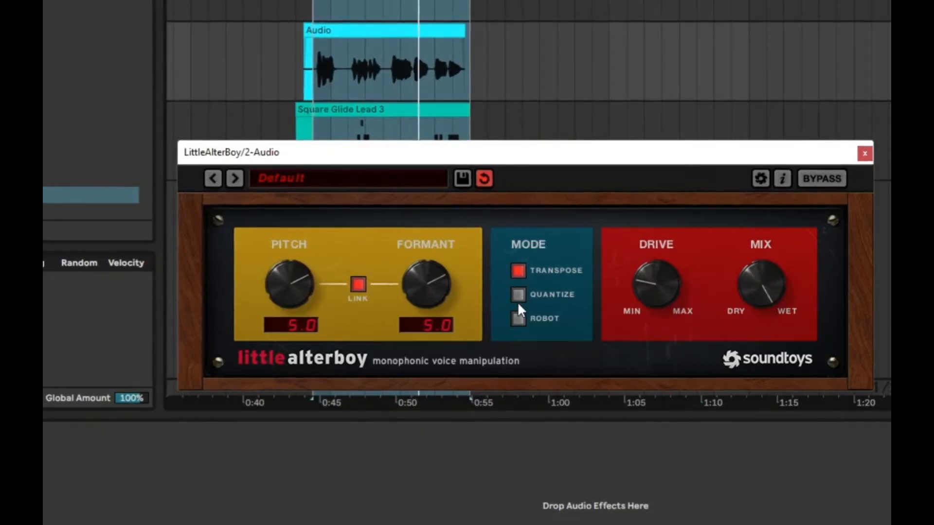
click(518, 295)
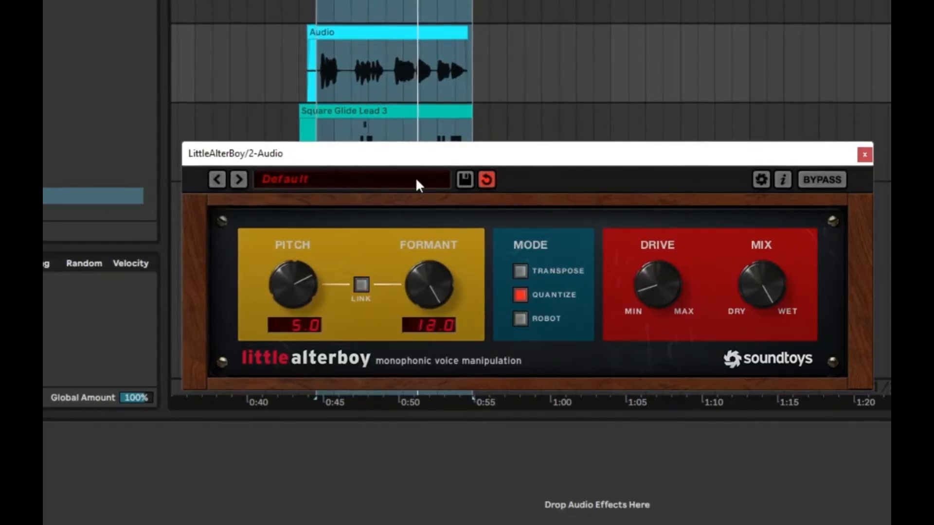
Step: Lower Pitch in Quantize mode, and lower it again in Robot mode with Formant linked
drag(311, 287, 305, 325)
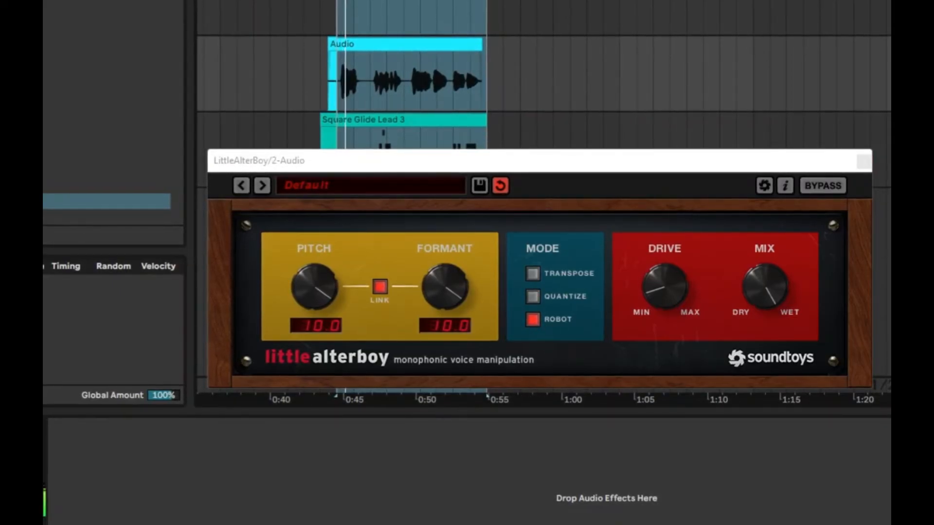
drag(306, 287, 309, 333)
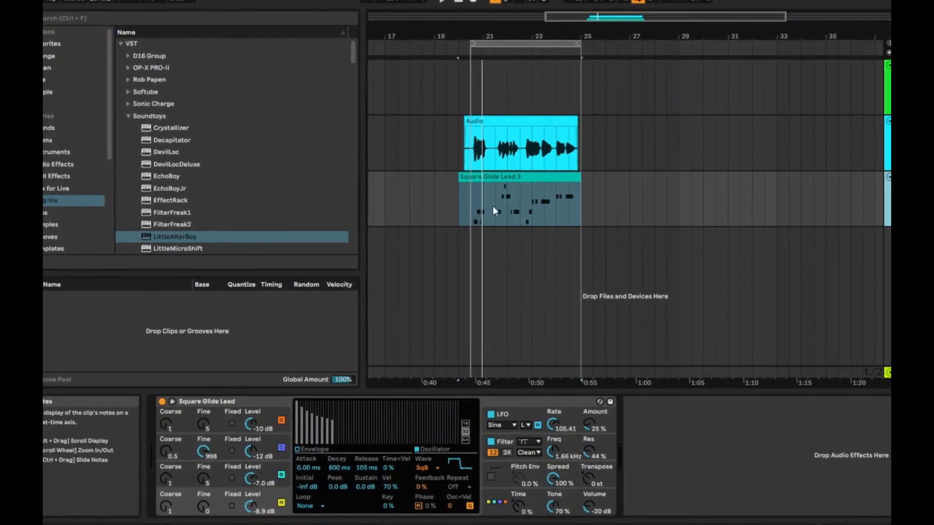
Step: Trim the start of the Square Glide Lead 3 clip to the loop start at 20.3.1 and play back the loop briefly
drag(459, 177, 471, 177)
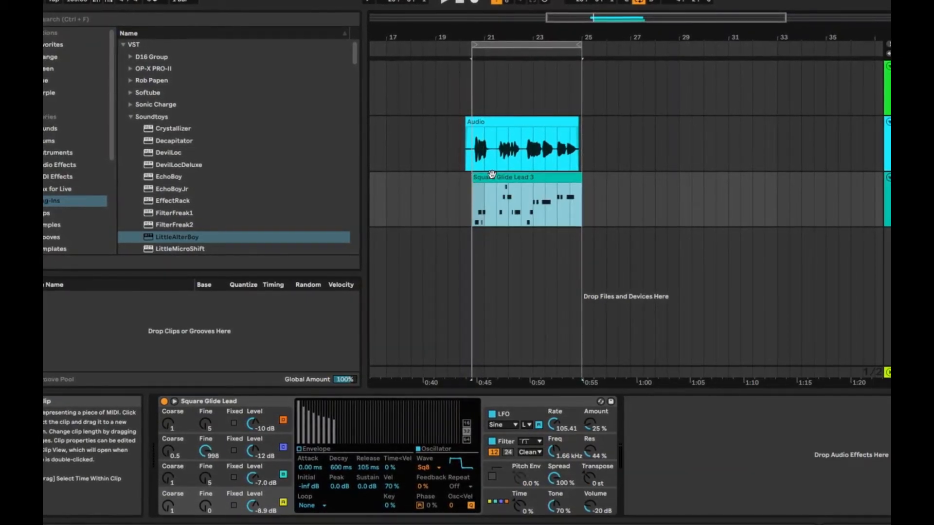
click(451, 4)
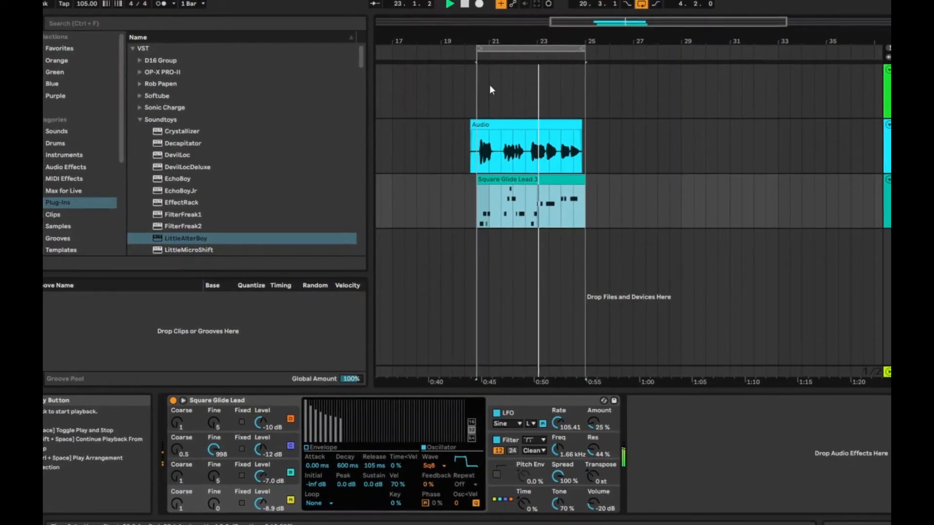
click(465, 4)
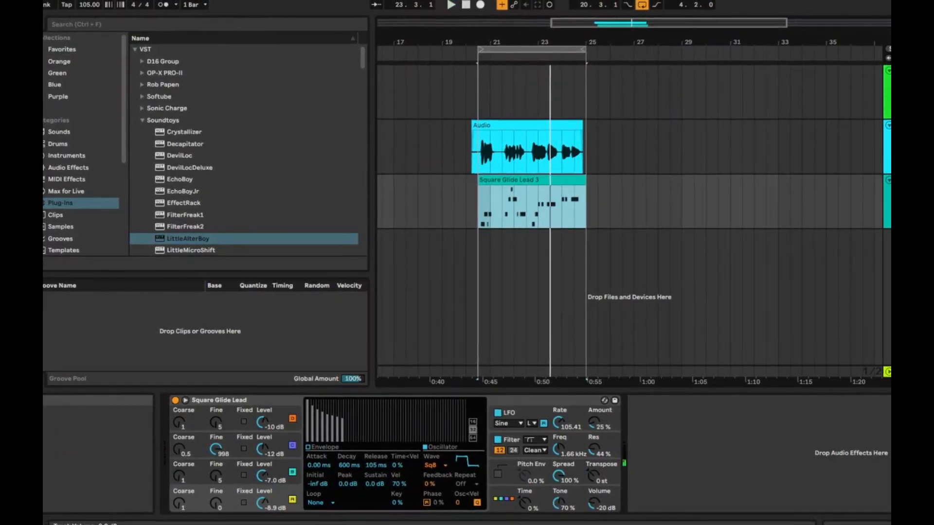
Step: Delete the Square Glide Lead instrument from the MIDI clip's track and select the audio track holding LittleAlterBoy
click(563, 205)
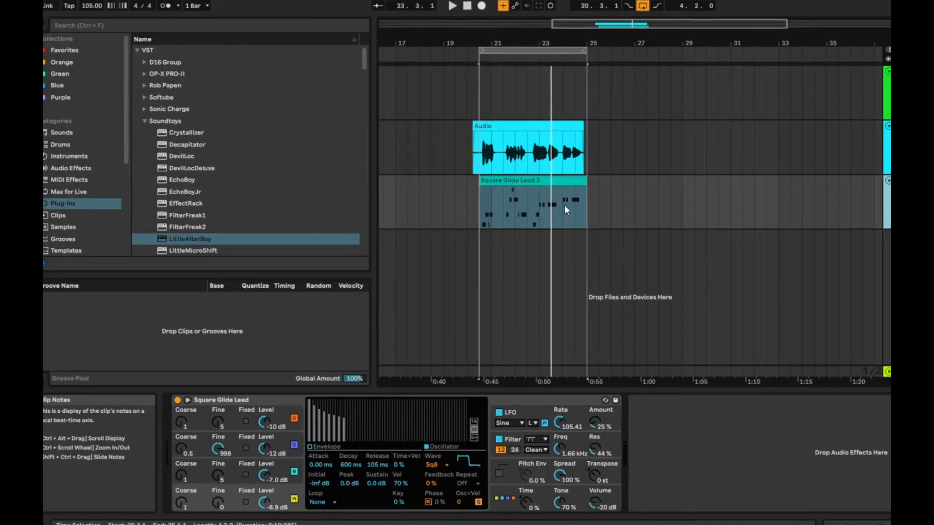
click(545, 181)
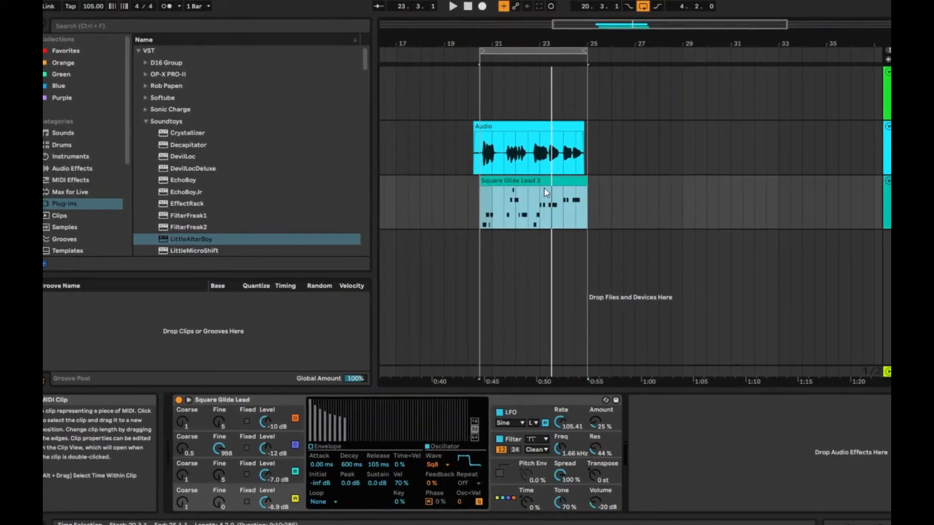
click(565, 126)
click(900, 182)
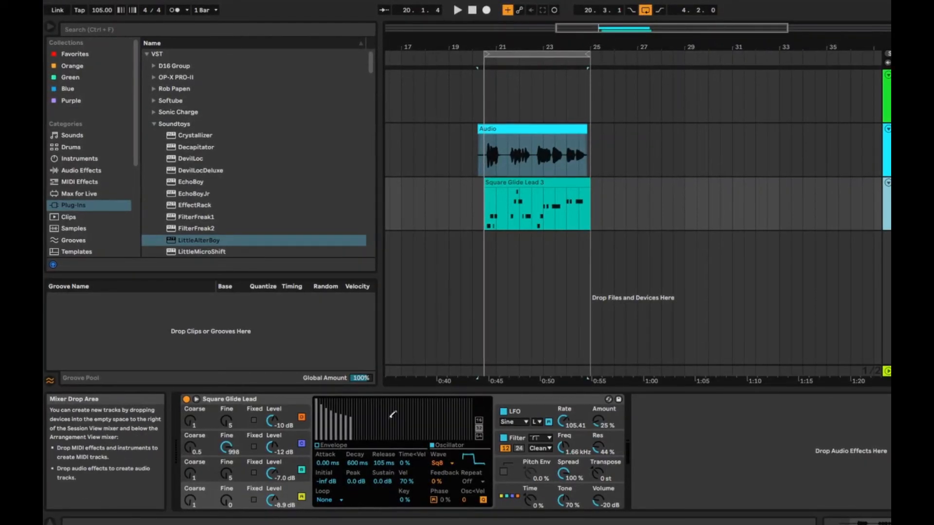
click(230, 398)
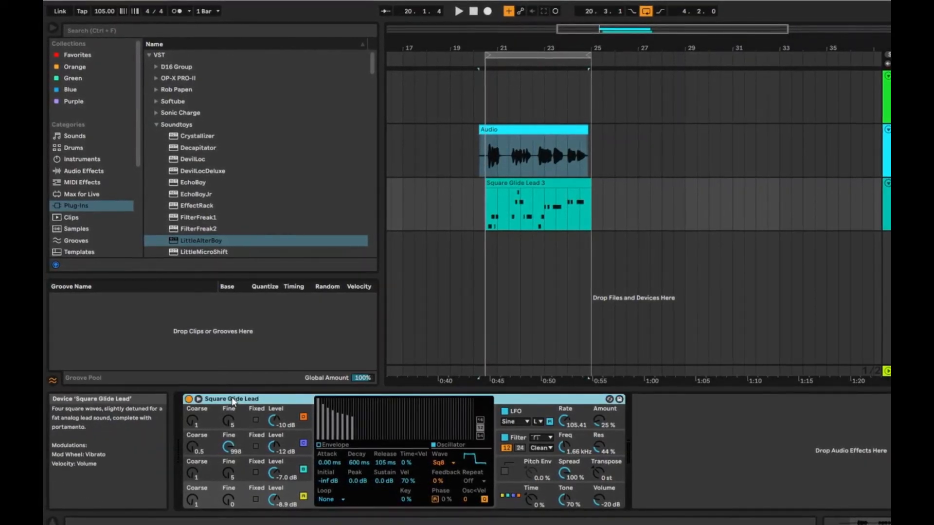
key(Delete)
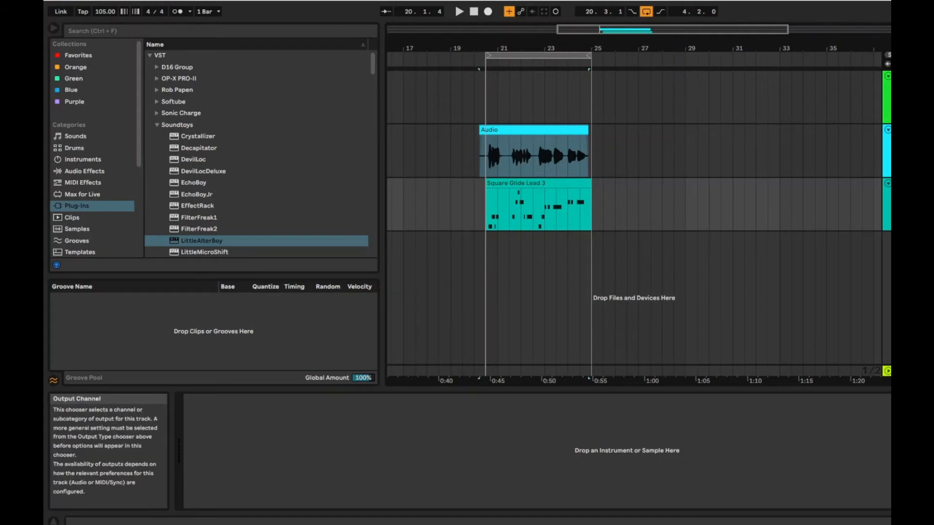
click(890, 141)
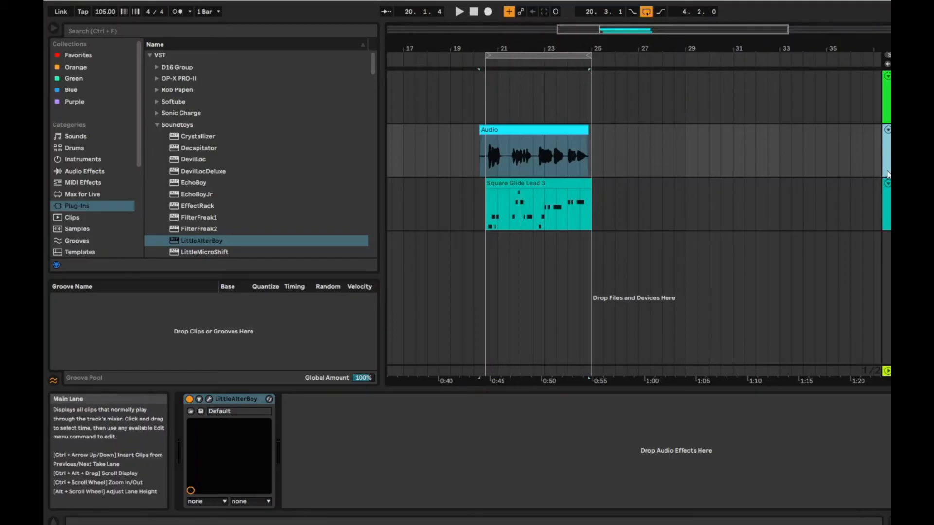
Step: Show LittleAlterBoy's plug-in window, and play back the loop with the Square Glide Lead 3 track selected
click(209, 399)
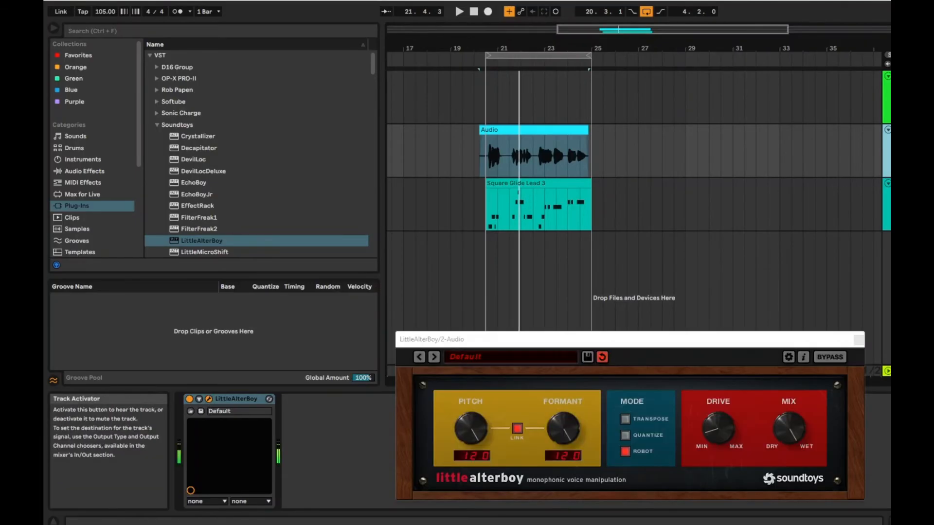
click(513, 181)
click(458, 11)
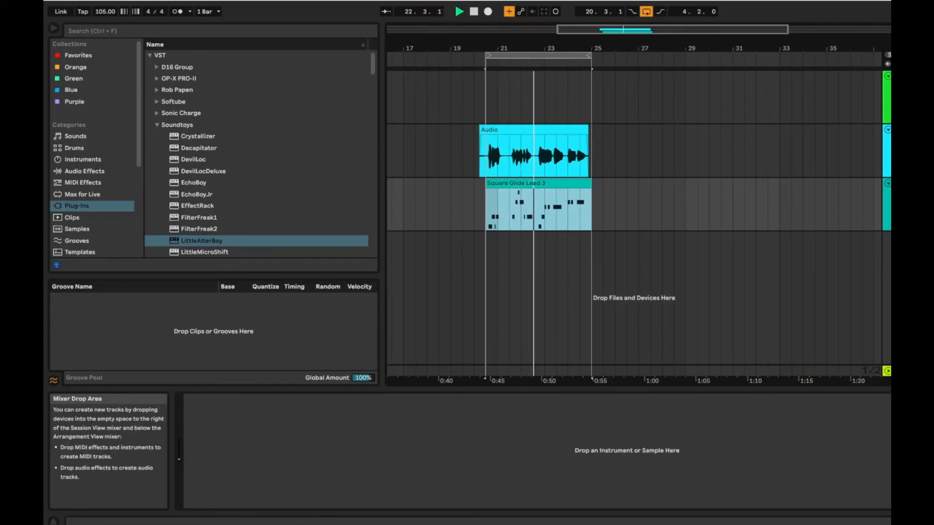
Step: Stop playback and transpose all notes of the Square Glide Lead 3 clip down one octave, to F2–C3
double_click(538, 185)
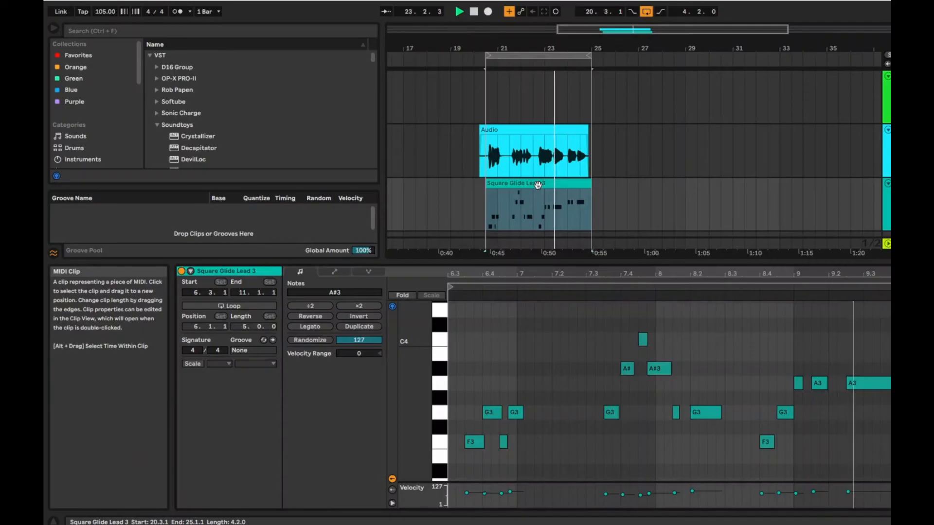
key(space)
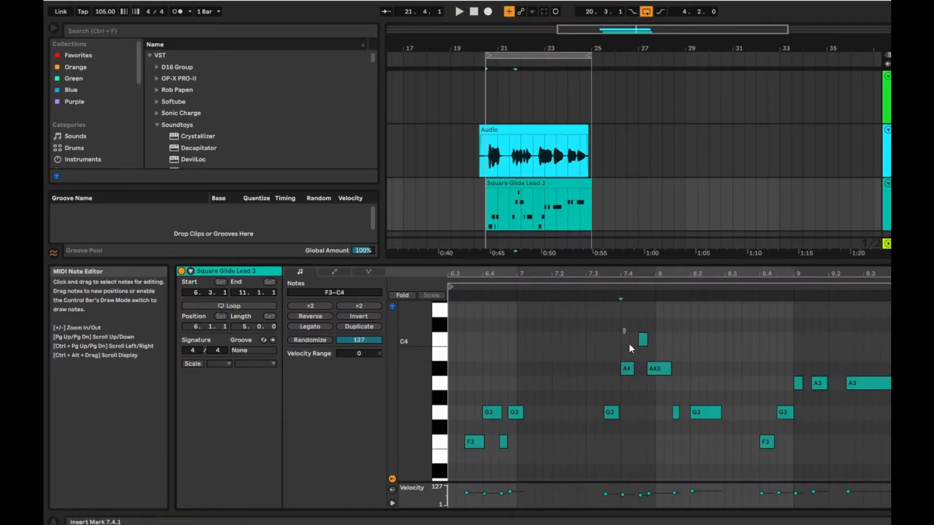
key(ctrl+a)
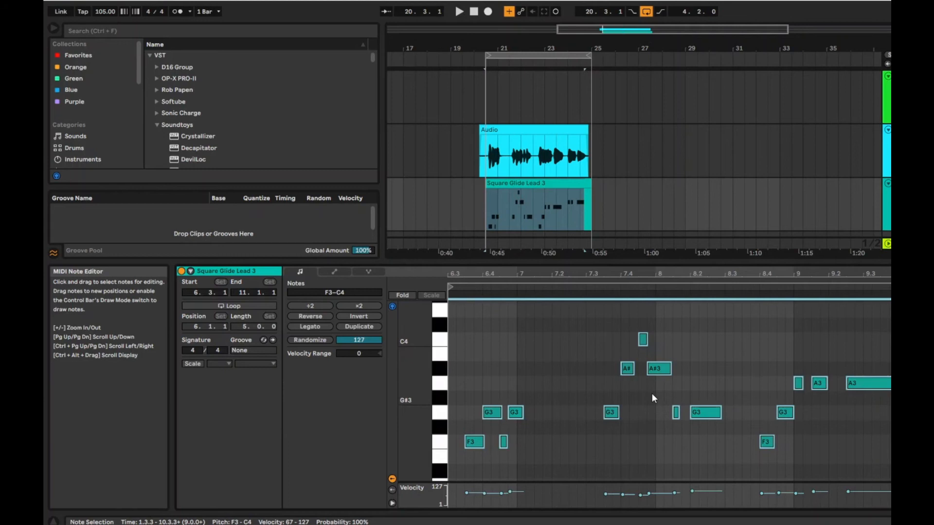
key(shift+Down)
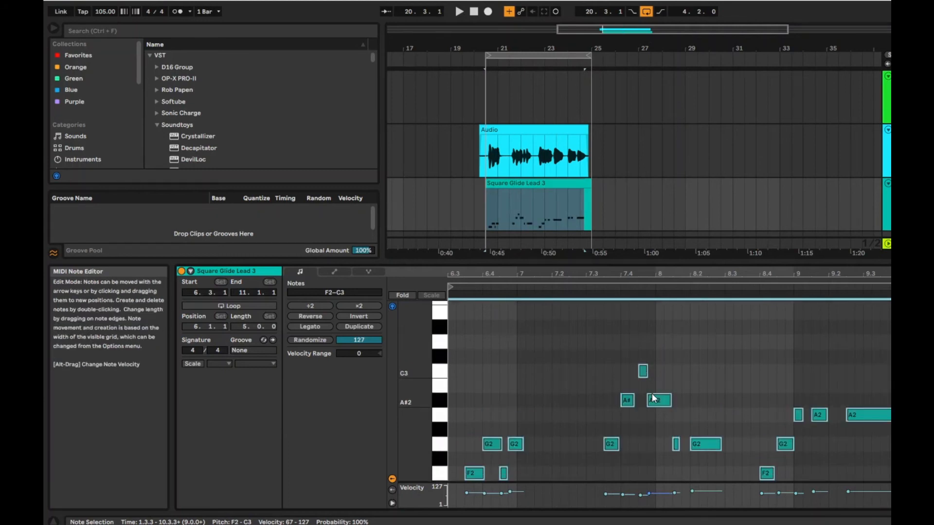
Step: Play the loop and try lowering all of the clip's notes by another octave, to start from F1
key(b)
key(space)
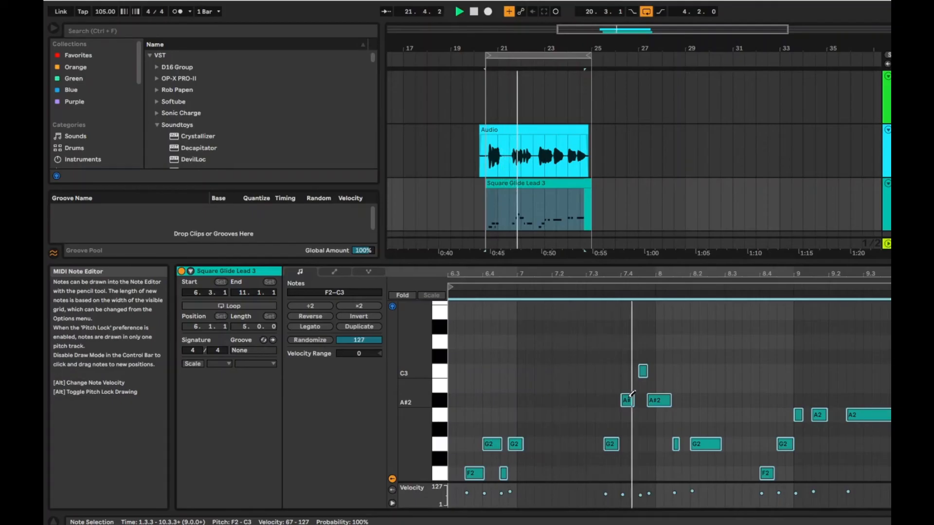
key(shift+Down)
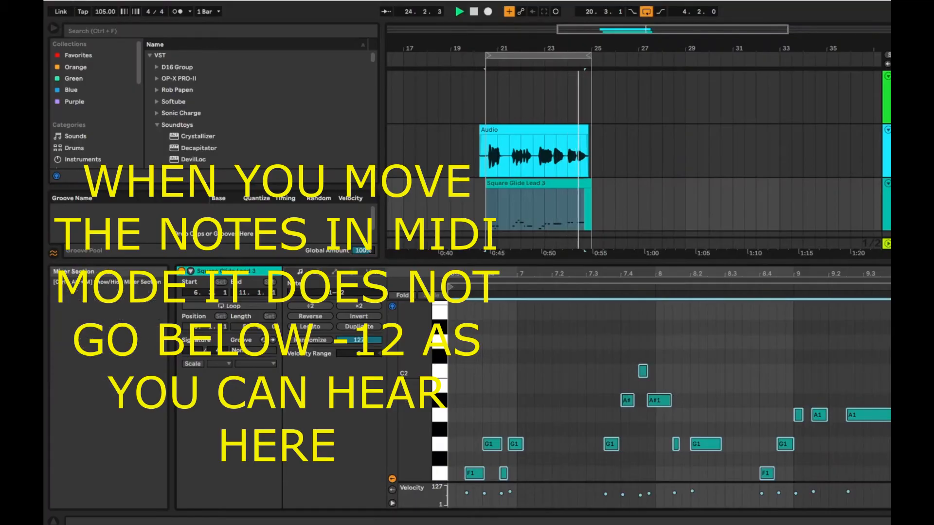
click(900, 130)
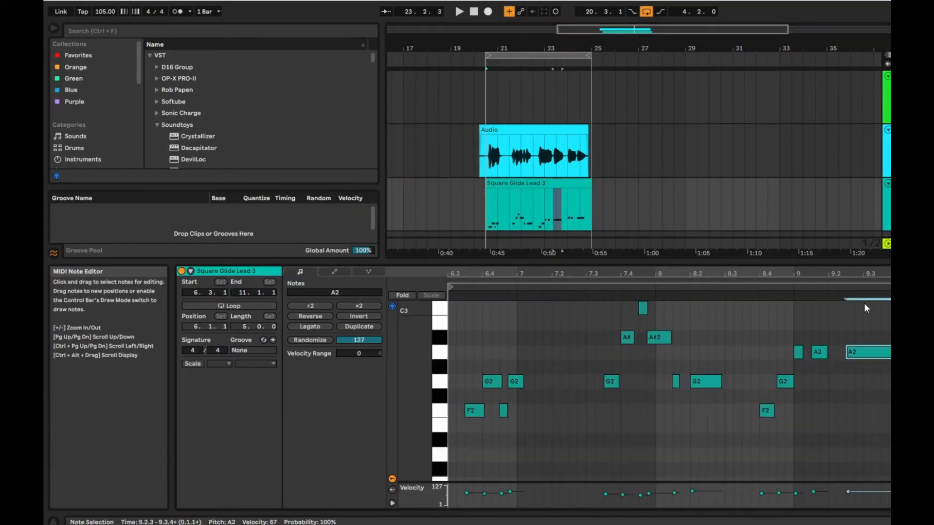
Step: Raise the long A2 note at 9.2.3 to C3 and play that passage briefly
key(Up)
key(Up)
key(Up)
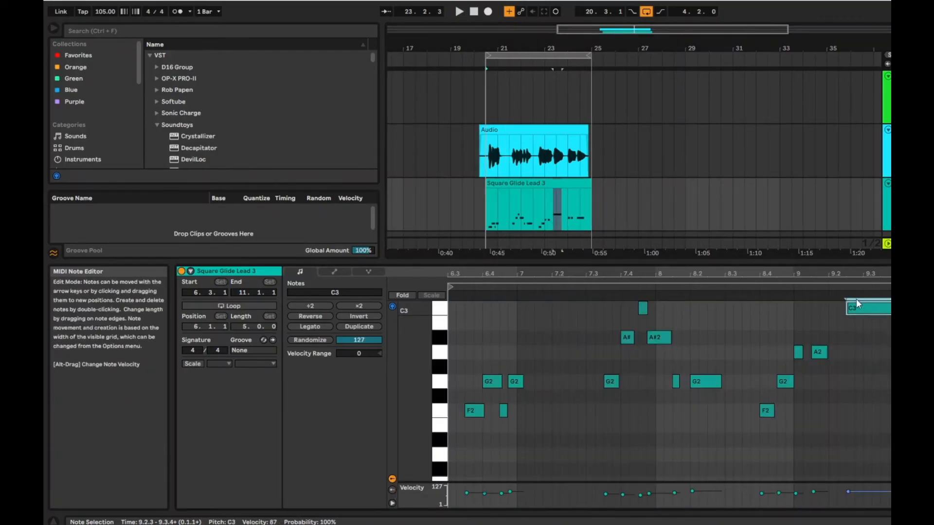
key(space)
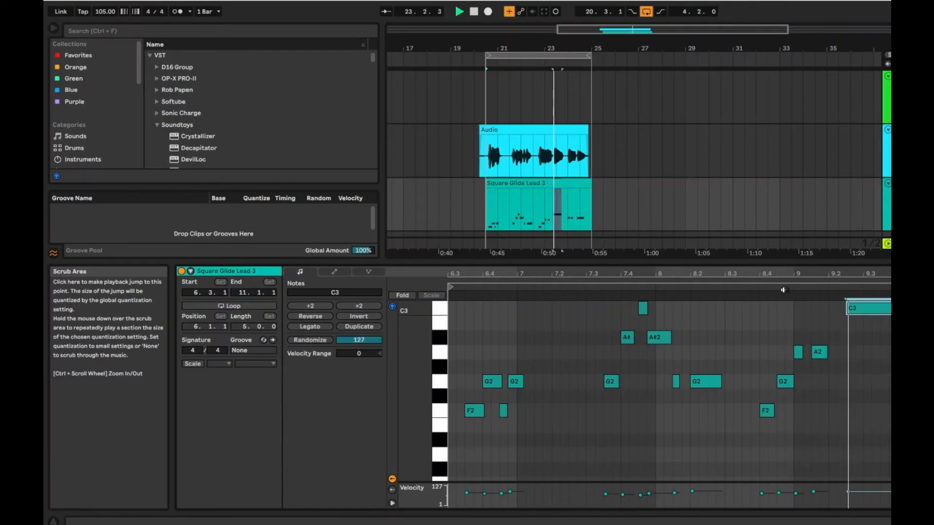
key(space)
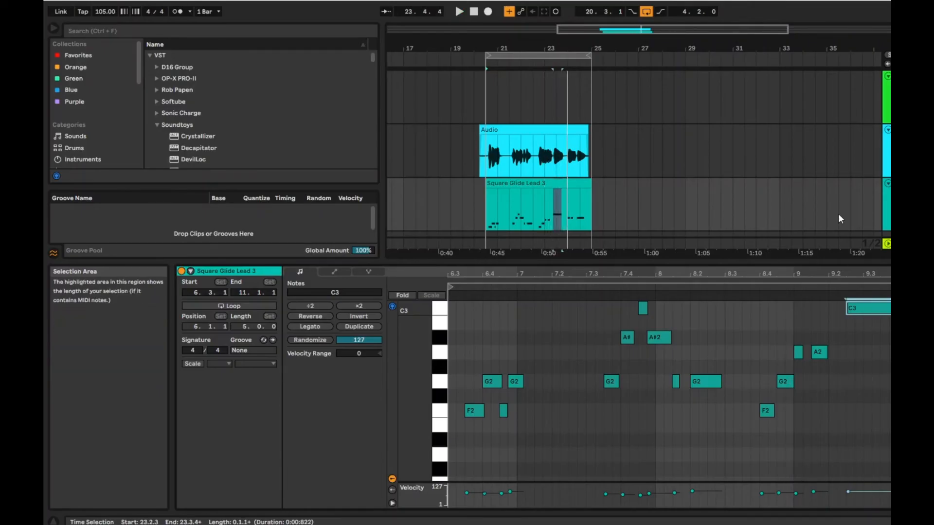
Step: Raise the long note at 9.2.3 further to D3 and play the passage around it
click(869, 300)
key(Up)
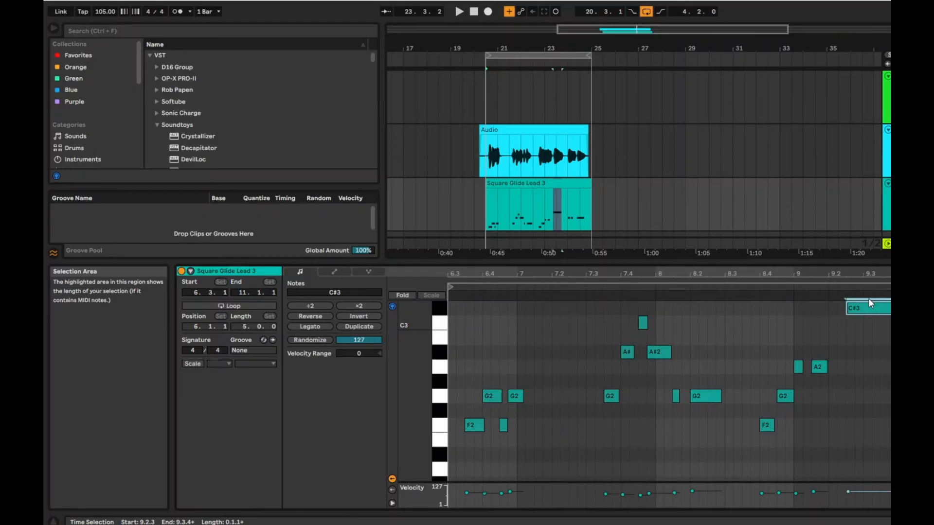
key(Up)
key(space)
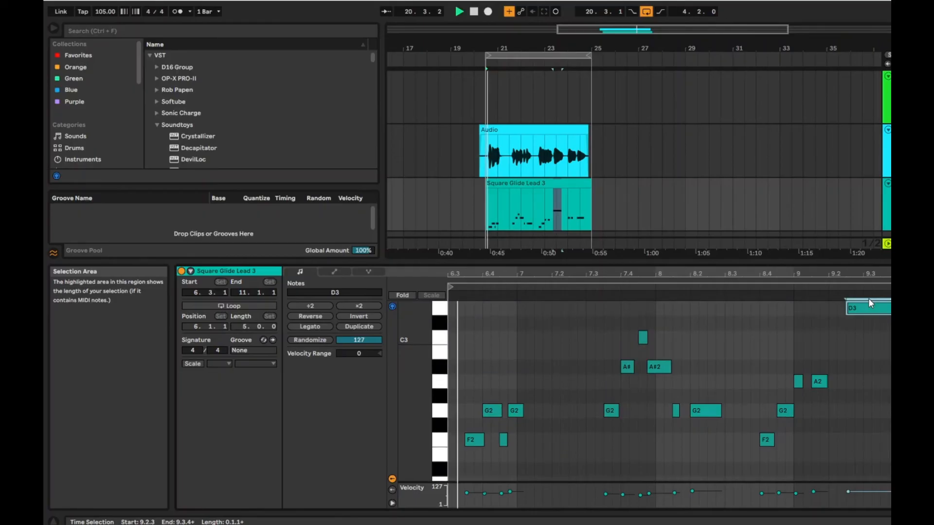
click(797, 286)
key(space)
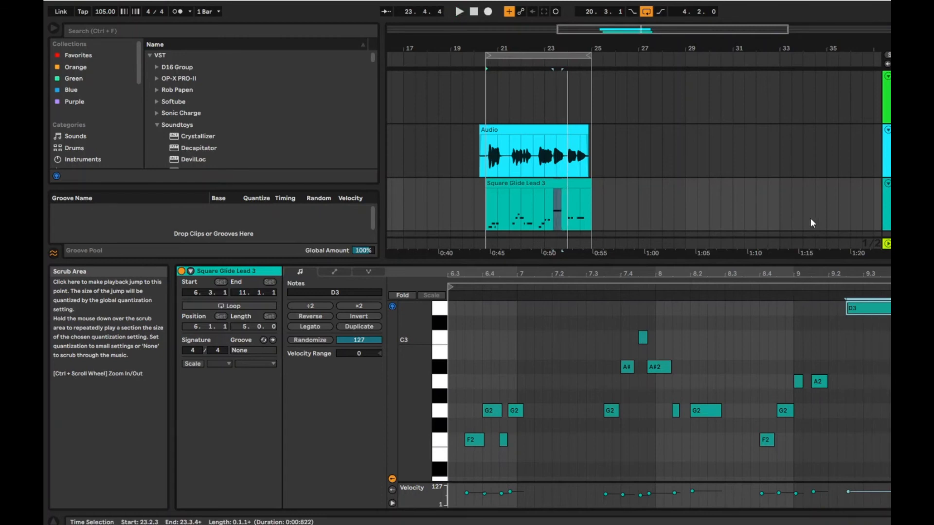
Step: Fold the audio track and the Square Glide Lead 3 MIDI track, and group the two tracks together
click(887, 183)
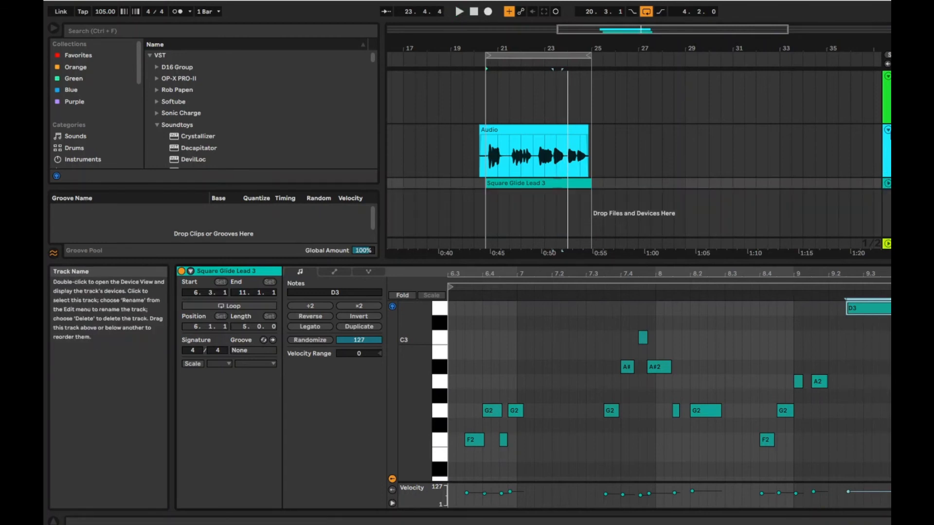
click(888, 130)
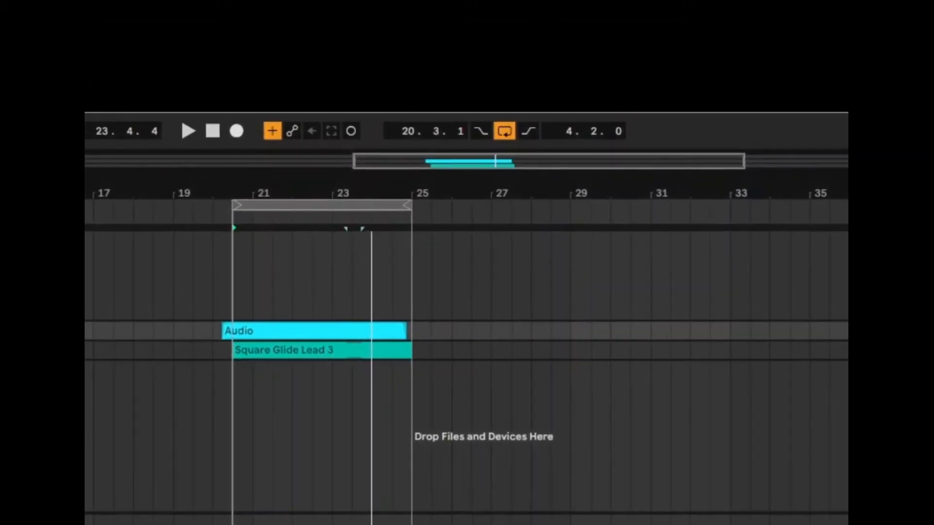
click(535, 351)
key(ctrl+g)
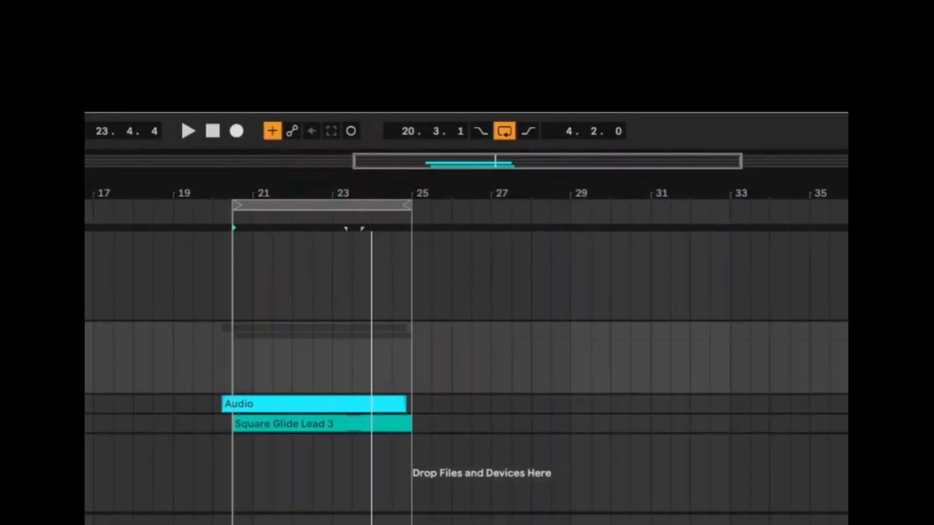
Step: Collapse and duplicate the track group, and expand the copy with its audio and MIDI tracks unfolded
key(Left)
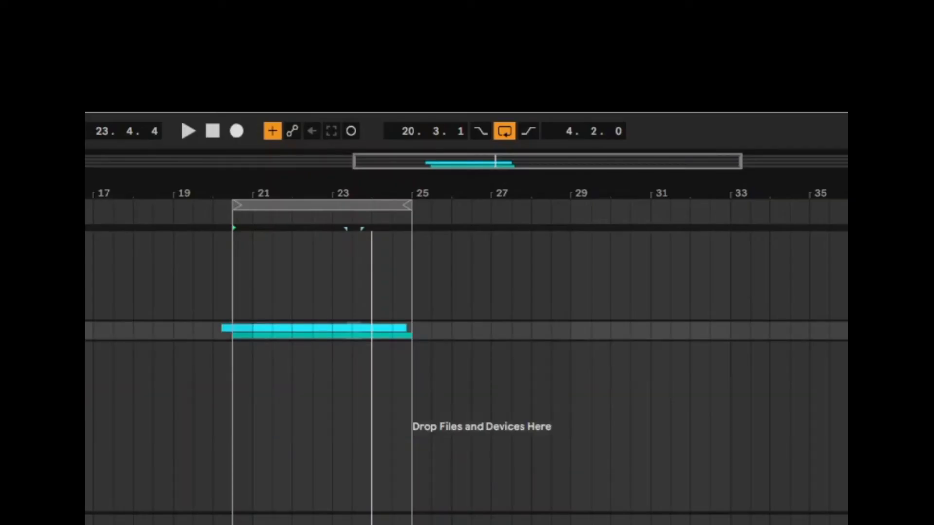
key(ctrl+d)
key(Right)
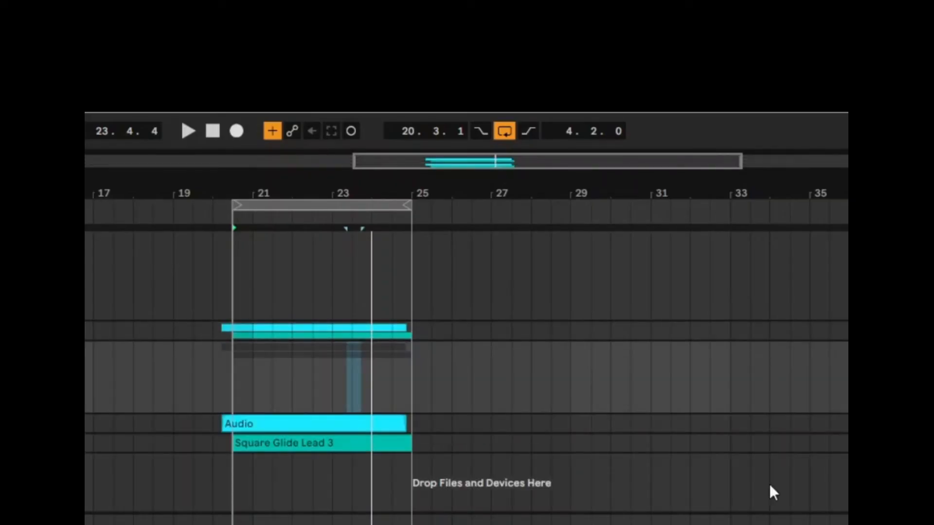
key(Right)
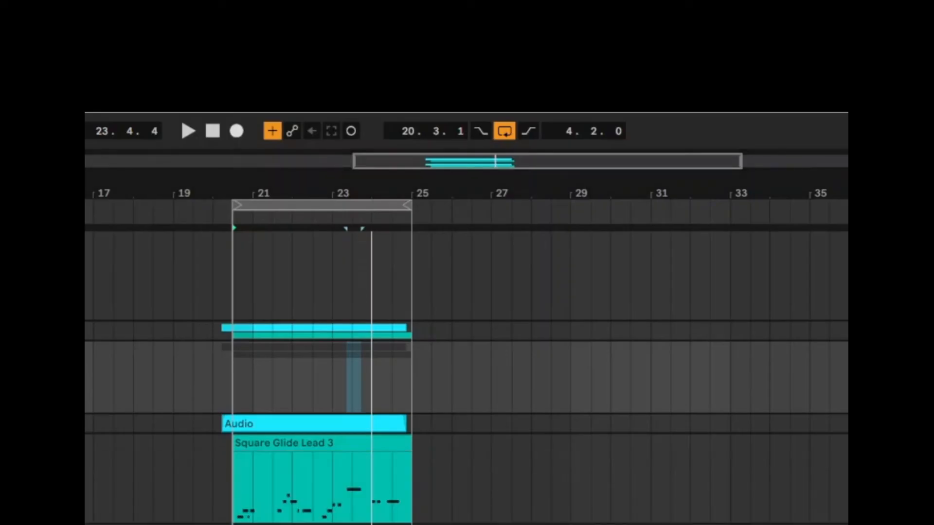
key(Down)
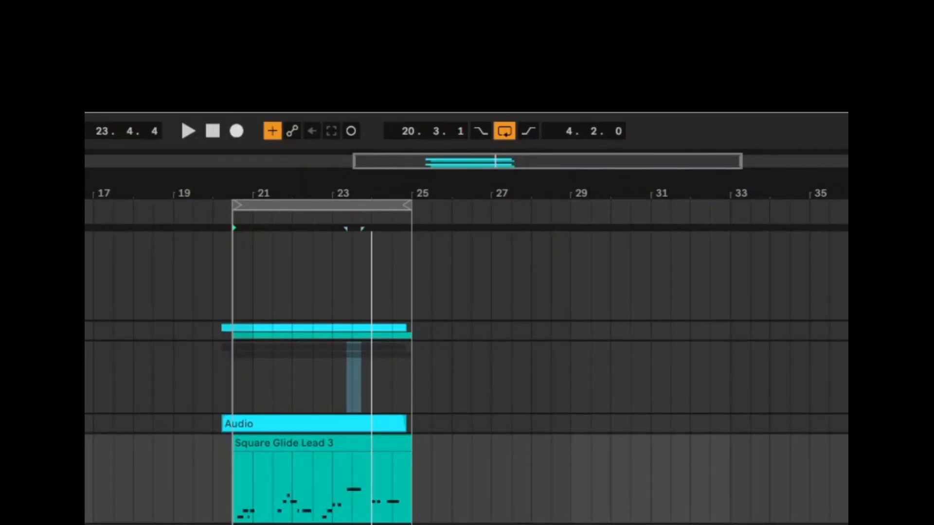
key(Up)
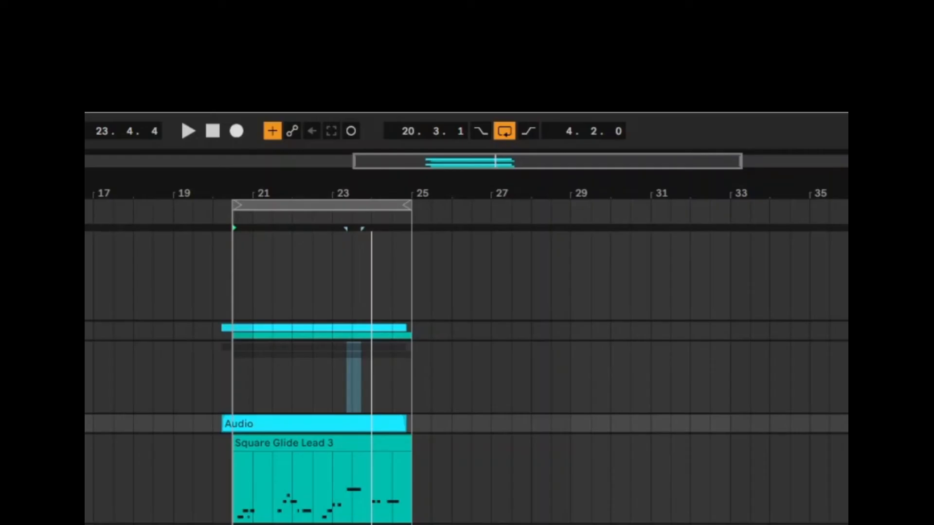
key(Right)
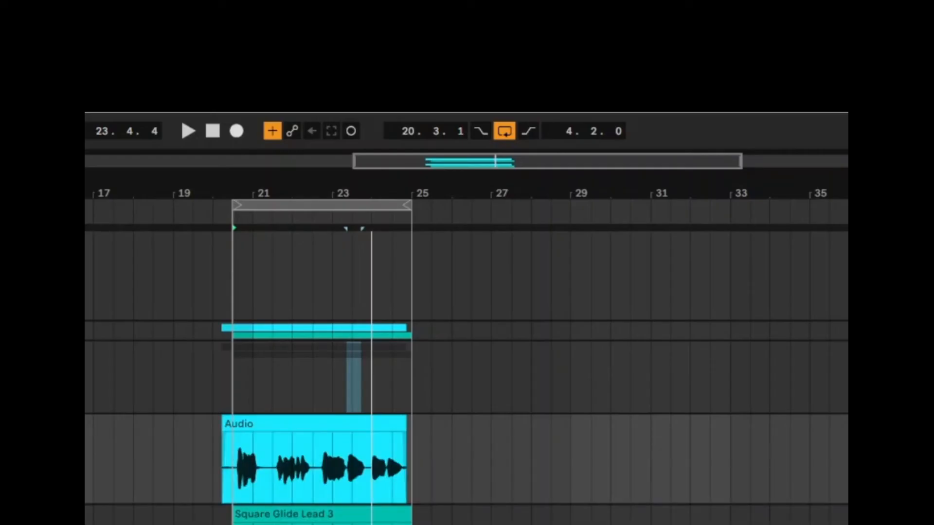
Step: In the copied Square Glide Lead 3 clip, raise the note at 6.4 to A2 and the one just before bar 7 to B2
scroll(323, 504, down, 3)
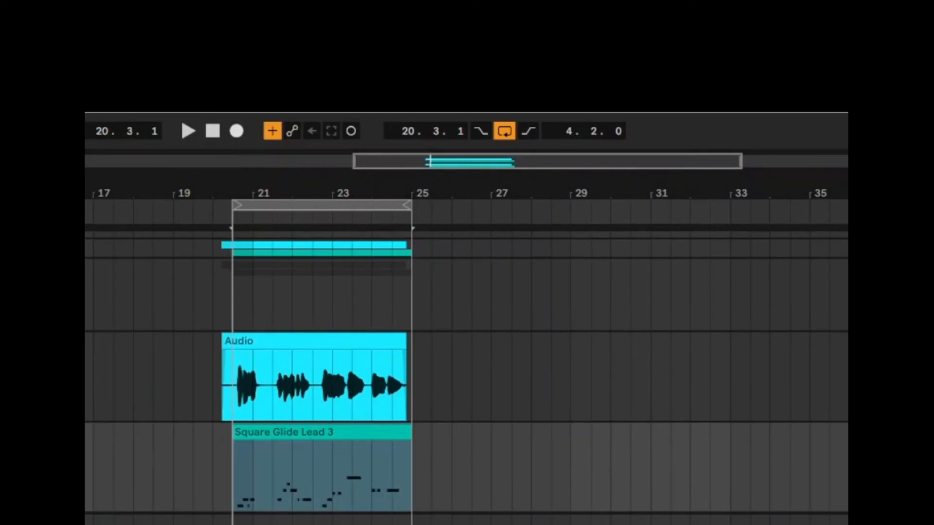
click(246, 476)
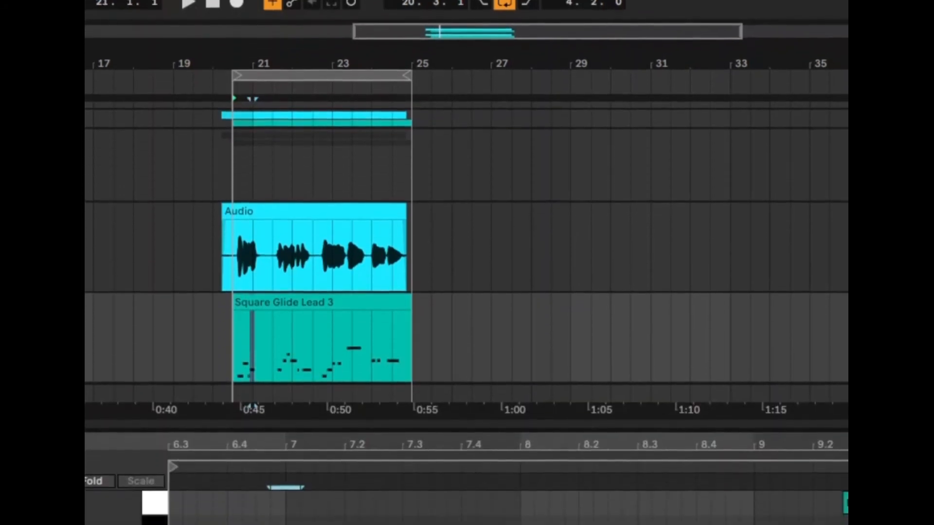
key(Up)
key(Up)
key(Up)
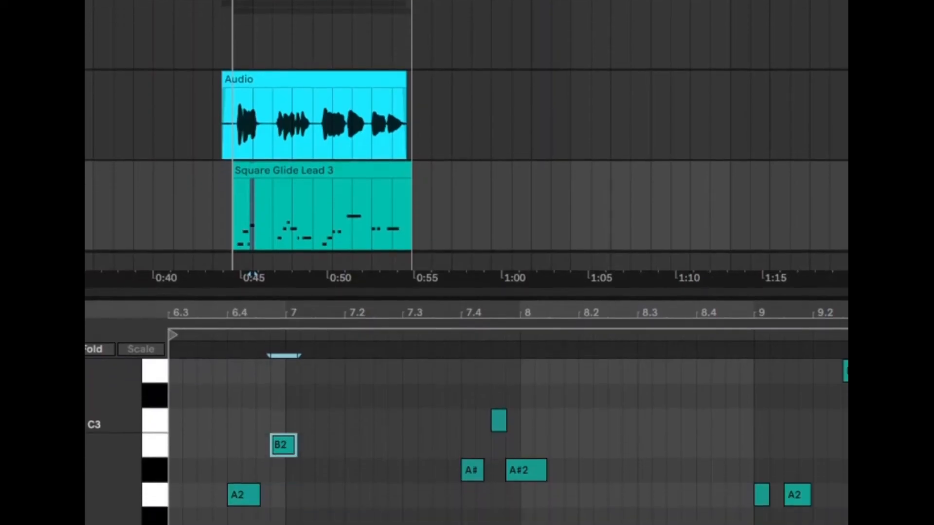
Step: Lower the note just before 7.4, and lower the A# note at 7.4 two semitones to G#2
click(447, 511)
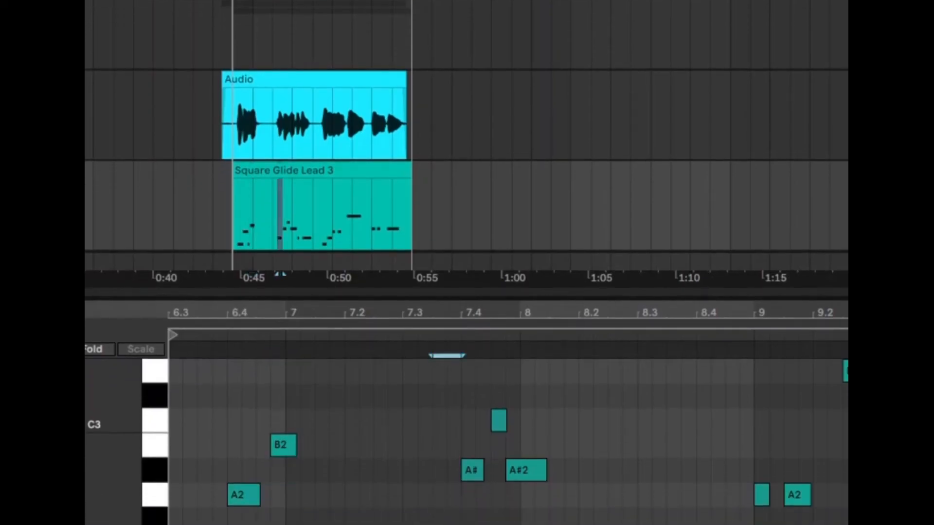
click(470, 472)
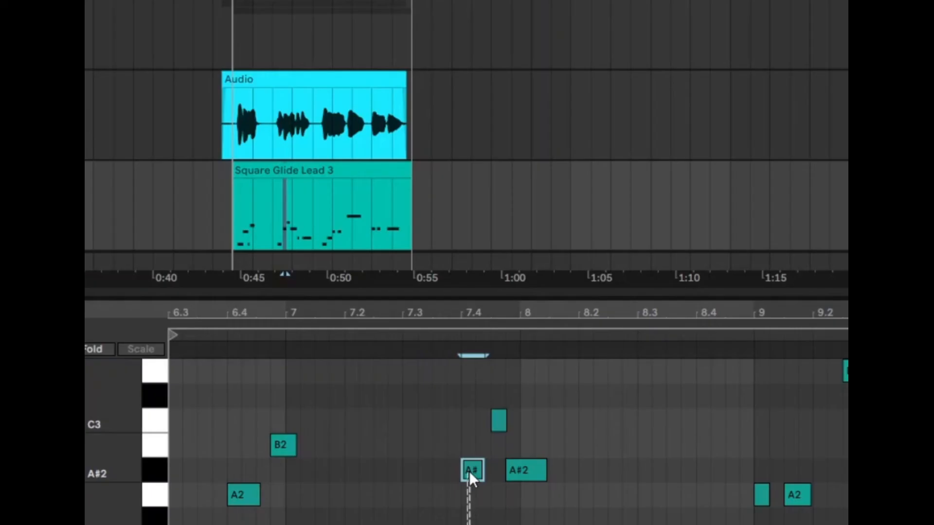
key(Down)
key(Down)
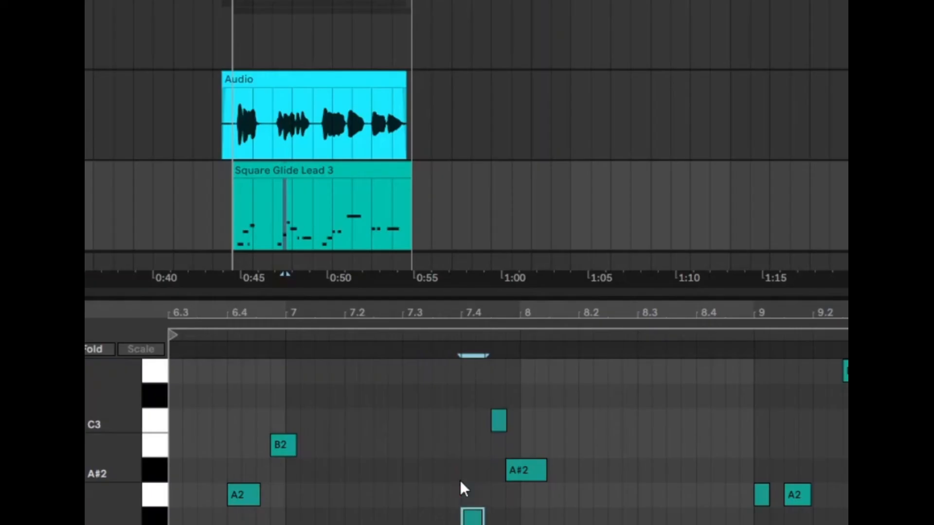
Step: Lower the short C3 note just before bar 8 by five semitones to G2
drag(446, 436, 512, 407)
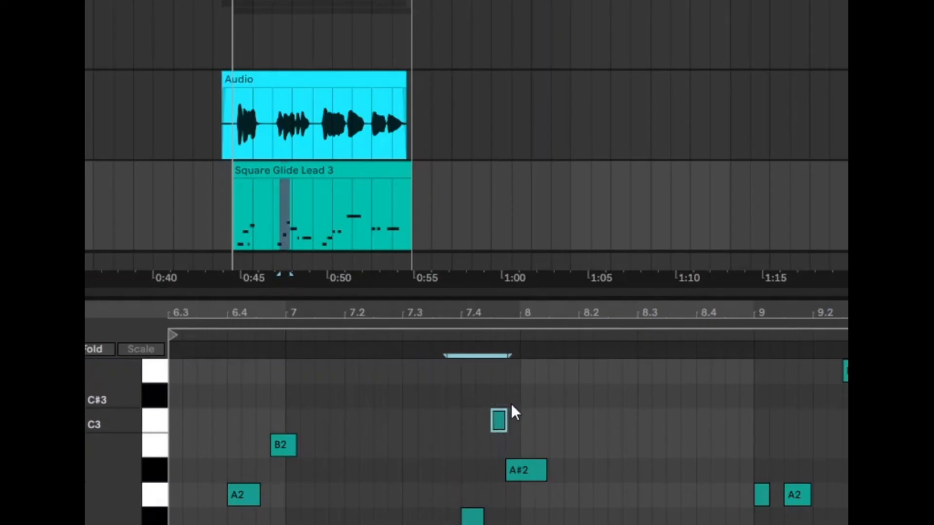
key(Down)
key(Down)
key(Down)
key(Down)
key(Down)
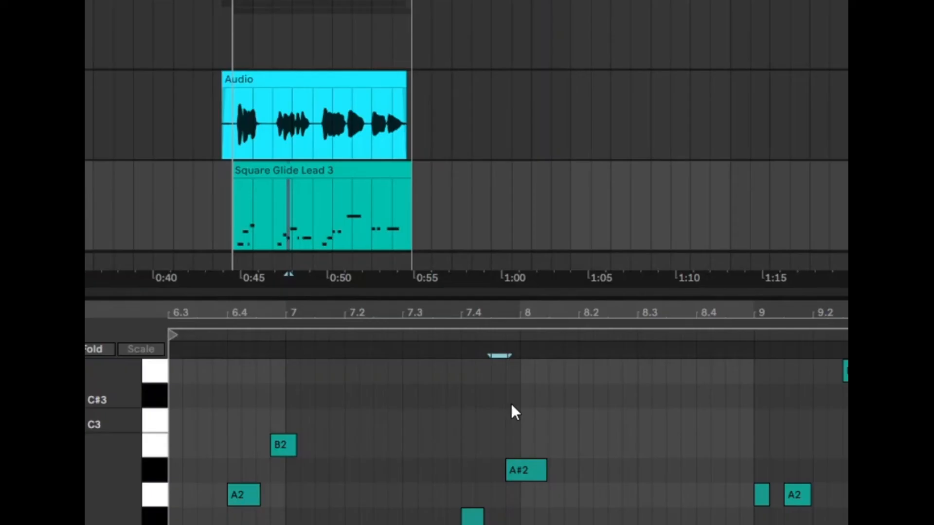
Step: Raise the note at 8.4 to A2 and the note just before 9.2 to B2
key(Up)
key(Up)
click(805, 495)
key(Up)
key(Up)
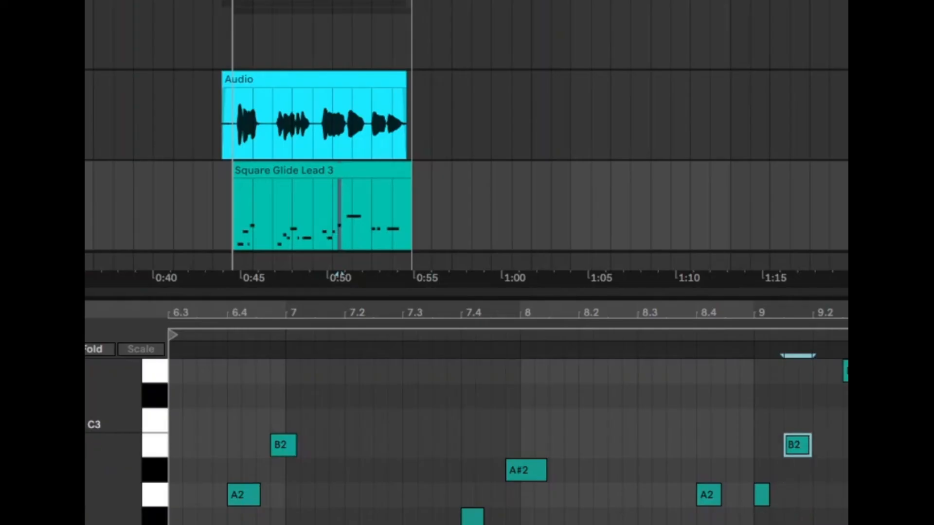
Step: Lower the long D3 note at 9.2.3 by three semitones to B2
key(alt+Right)
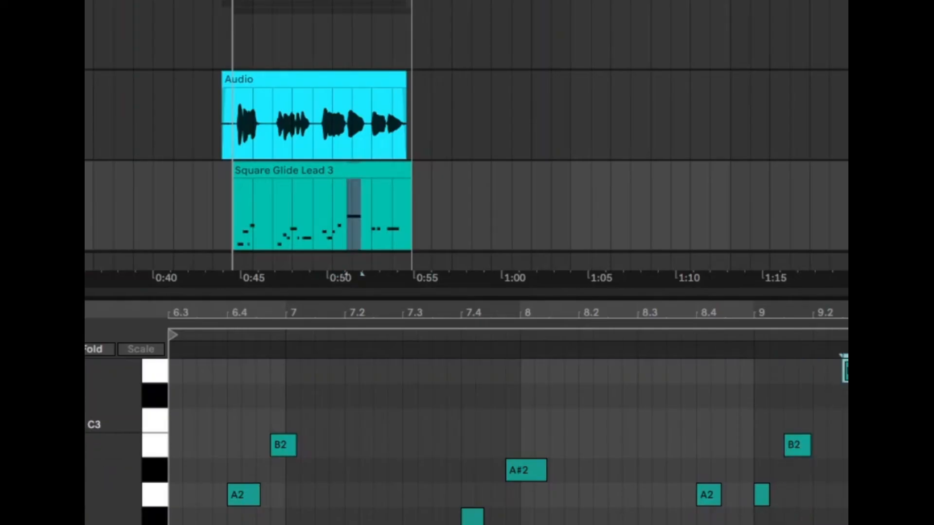
key(Down)
key(Down)
key(Down)
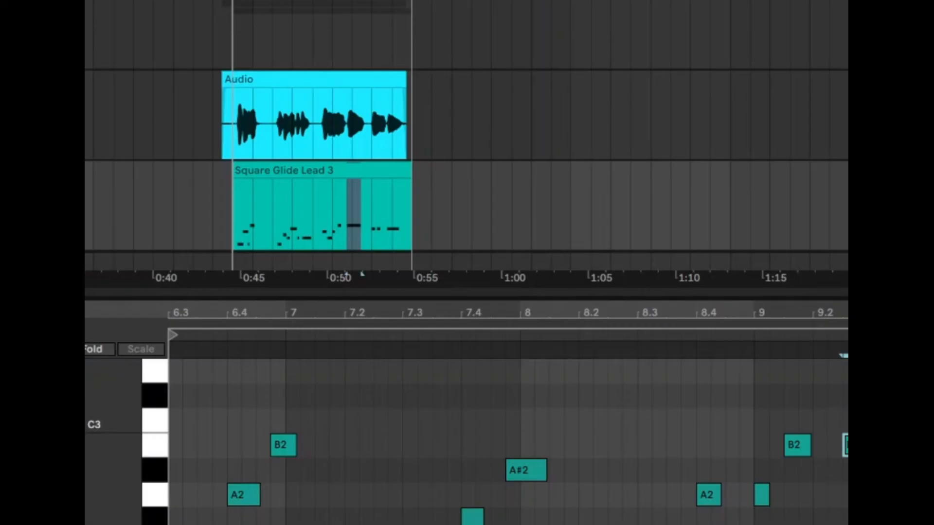
Step: Lower the long note at 9.2.3 by two semitones to A2 and play back the harmony
key(Down)
key(Down)
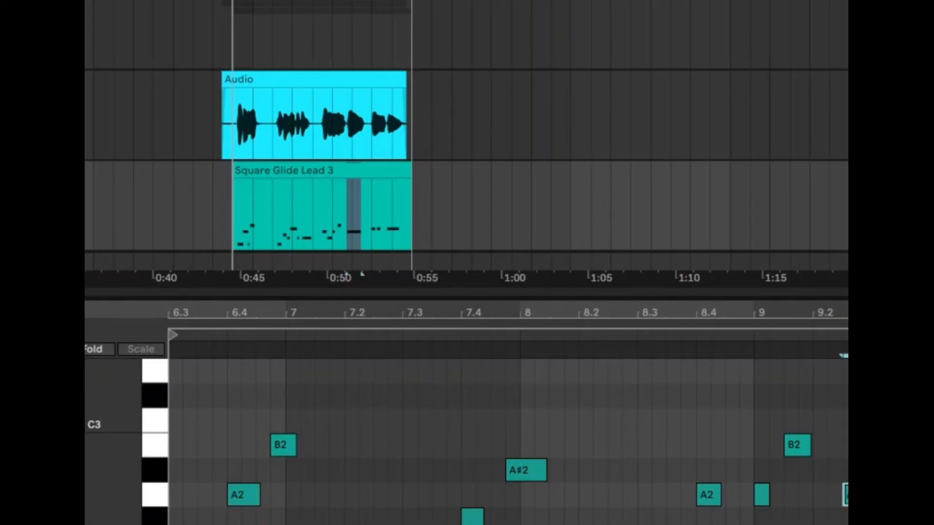
key(space)
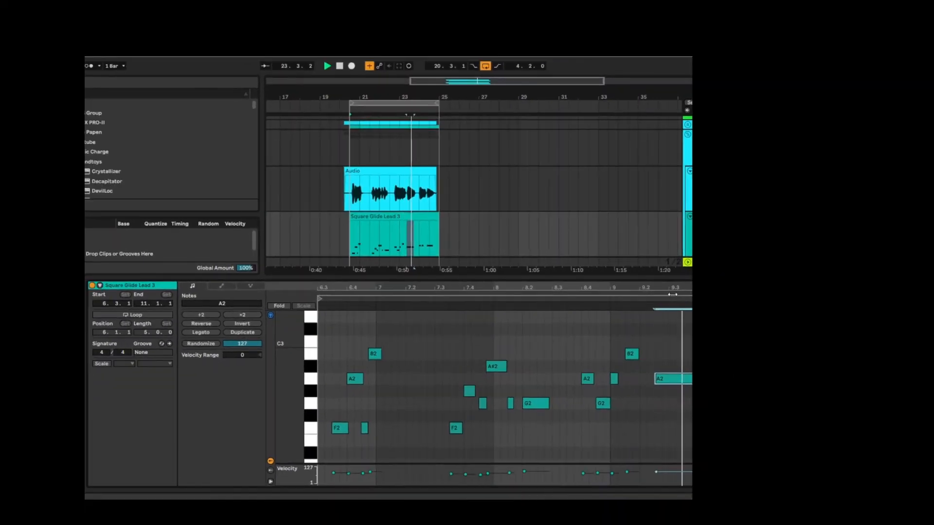
key(space)
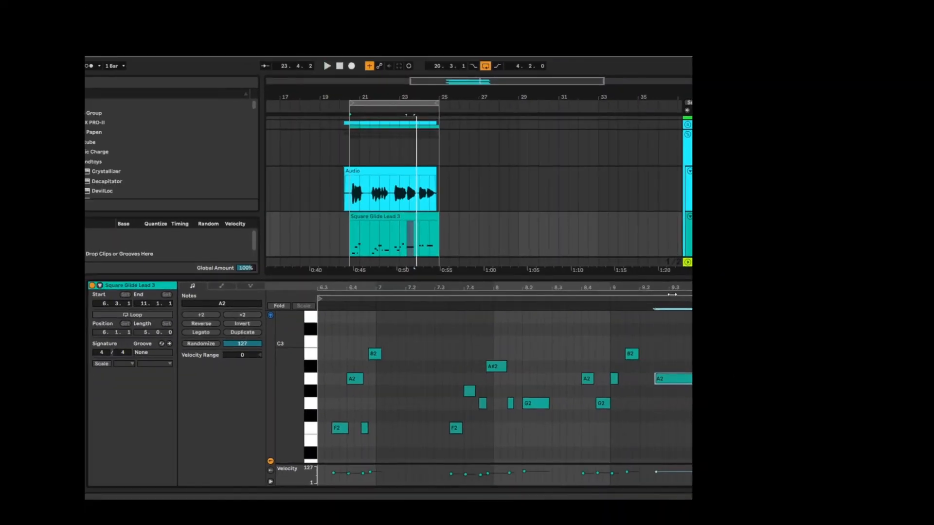
Step: Apply Legato to all notes of the duplicated Square Glide Lead 3 clip and play back the result
click(441, 363)
key(ctrl+a)
click(210, 334)
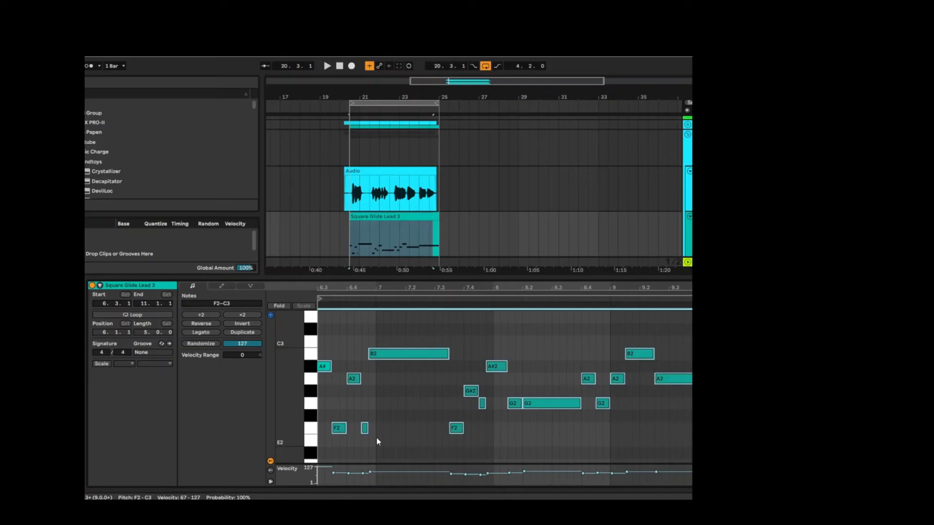
key(space)
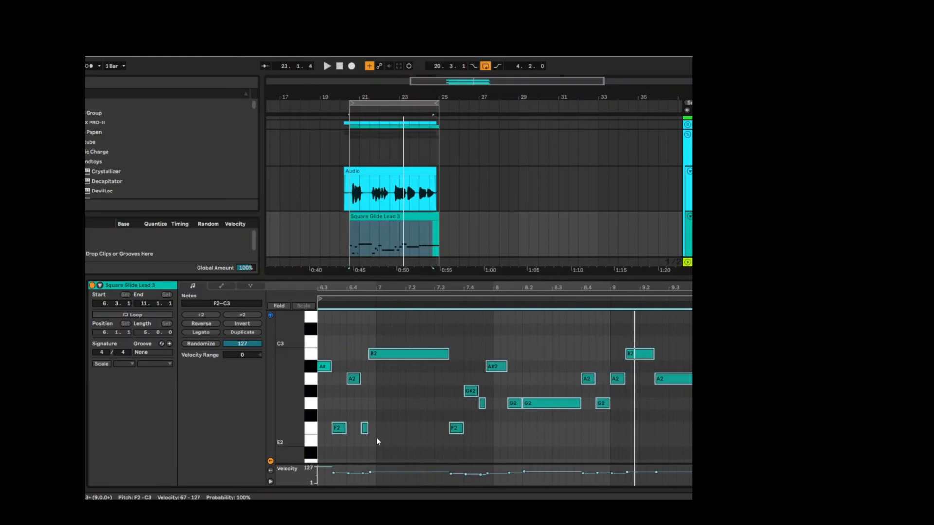
Step: Fold the duplicated harmony group, unfold the original vocal group, and open LittleAlterBoy on its Audio track
click(688, 134)
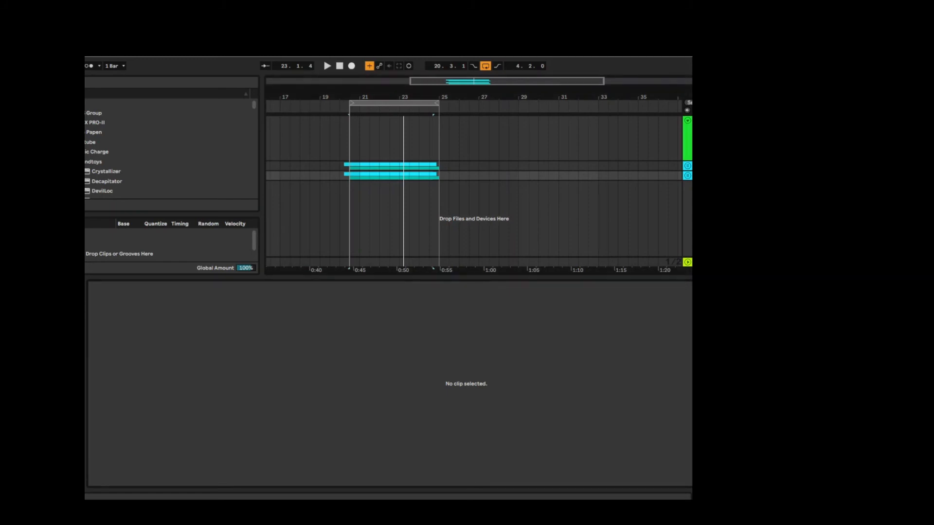
click(687, 166)
click(698, 166)
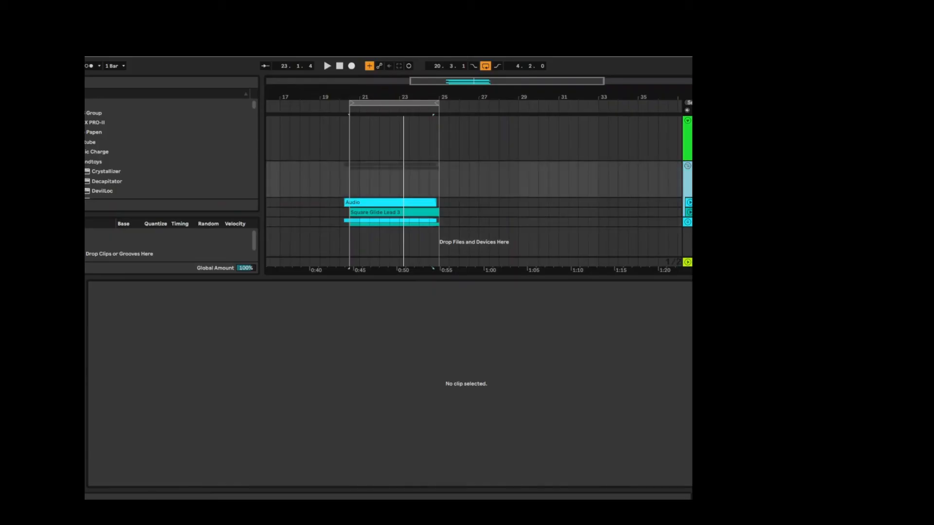
drag(489, 346, 489, 229)
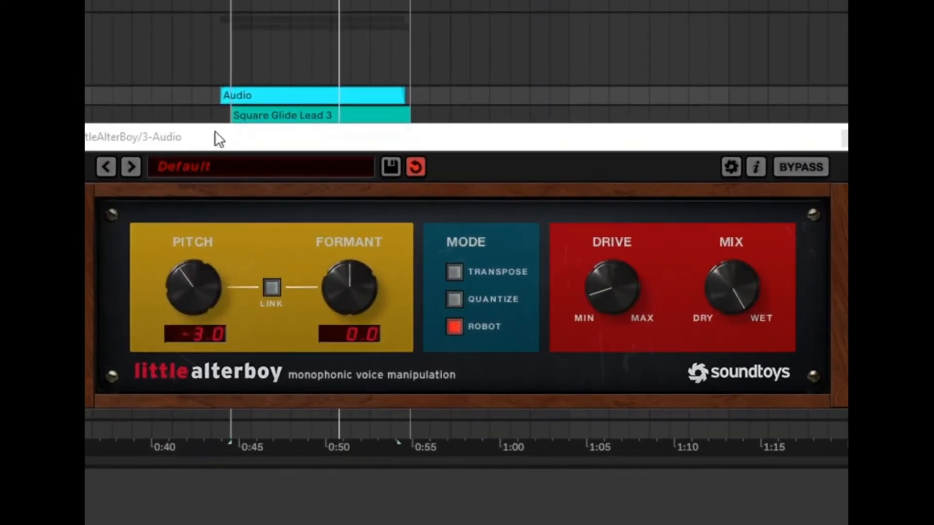
Step: Try a lower LittleAlterBoy pitch and a formant of -3.6 during playback, and reset the formant to 0.0
key(space)
drag(194, 288, 196, 318)
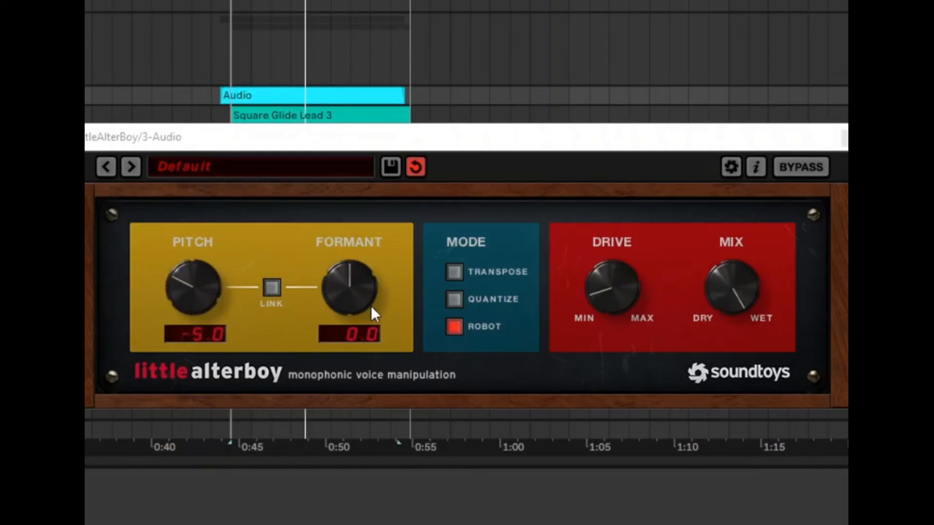
drag(346, 300, 401, 386)
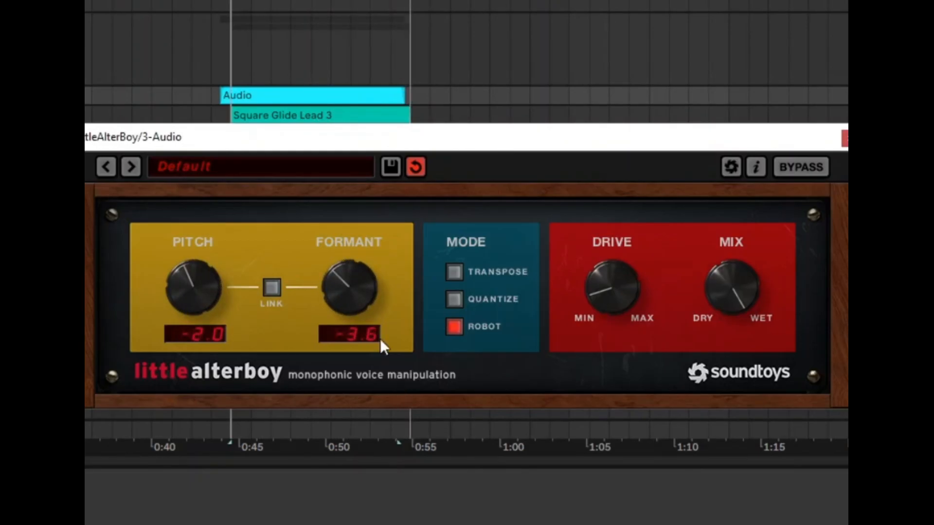
alt+click(347, 282)
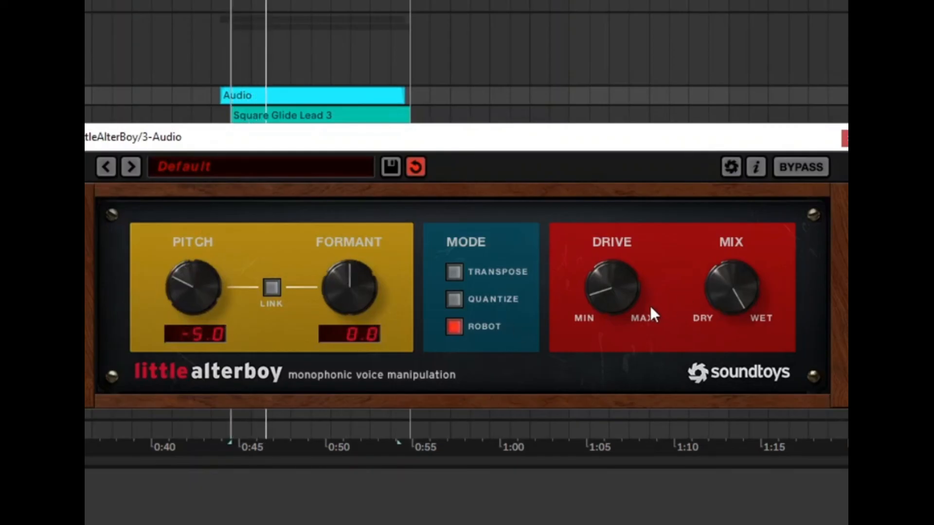
Step: Try reducing LittleAlterBoy's dry/wet mix, and adjust the mix again in the 03 Modern Double preset
drag(730, 299, 727, 424)
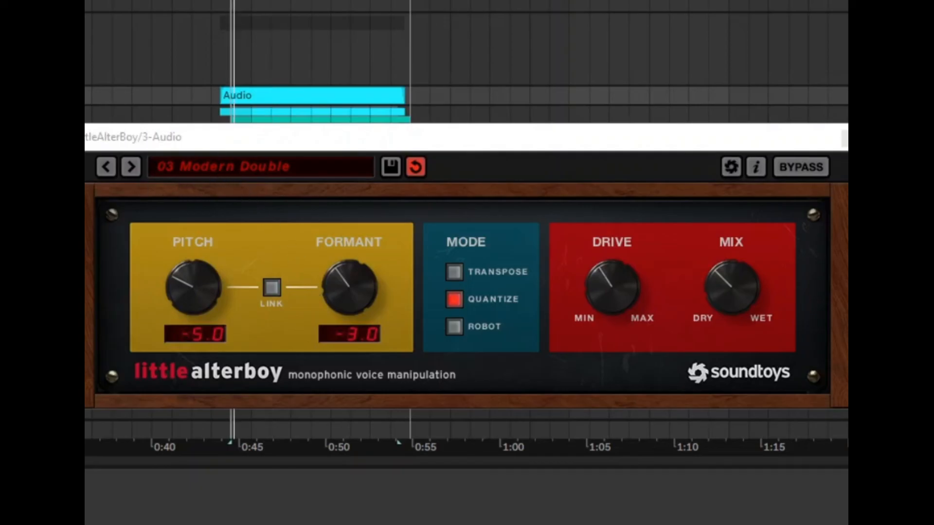
drag(737, 310, 734, 305)
Step: Audition the LittleAlterBoy presets in order from 04 Older is Better, past Default, to 02 Hard Tune Drive
click(131, 165)
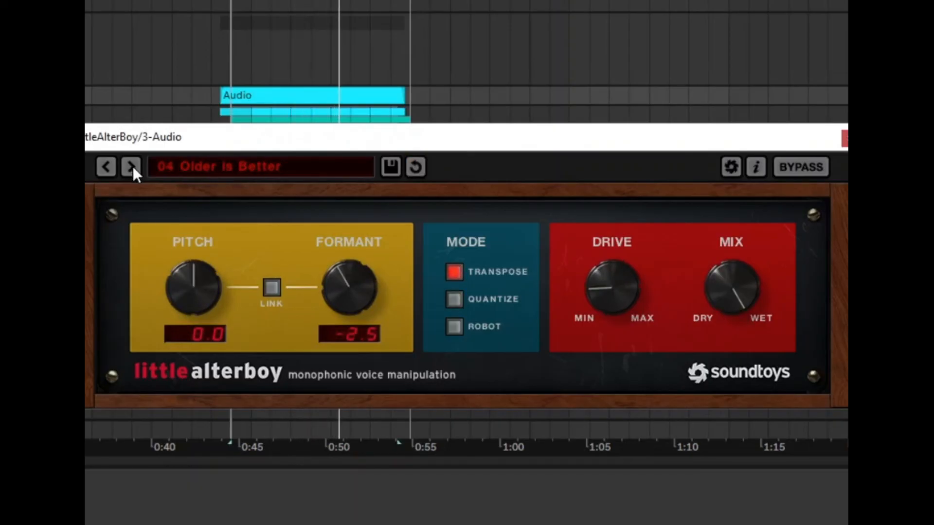
click(131, 167)
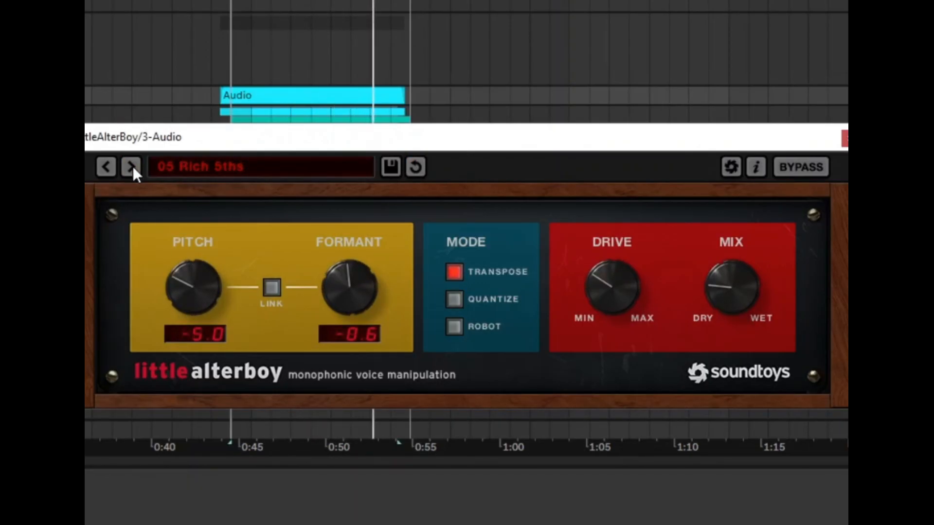
click(131, 166)
click(132, 167)
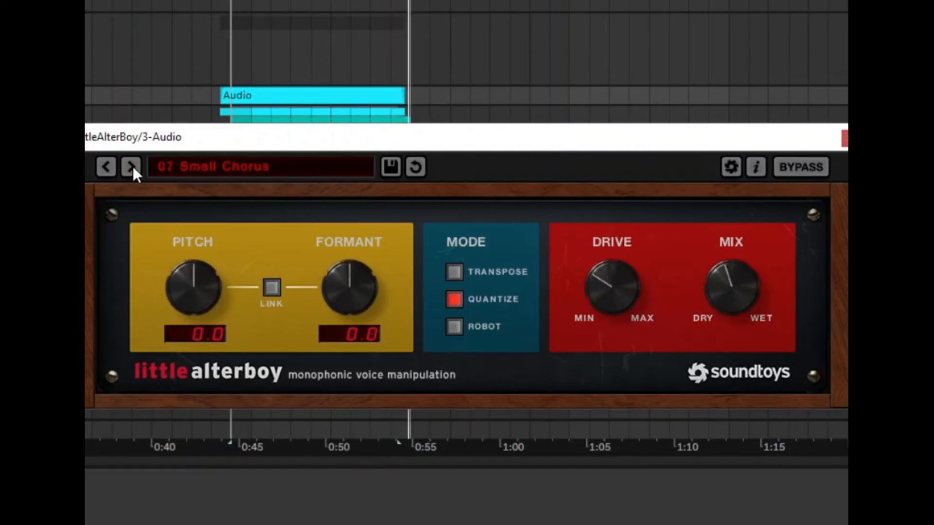
click(132, 166)
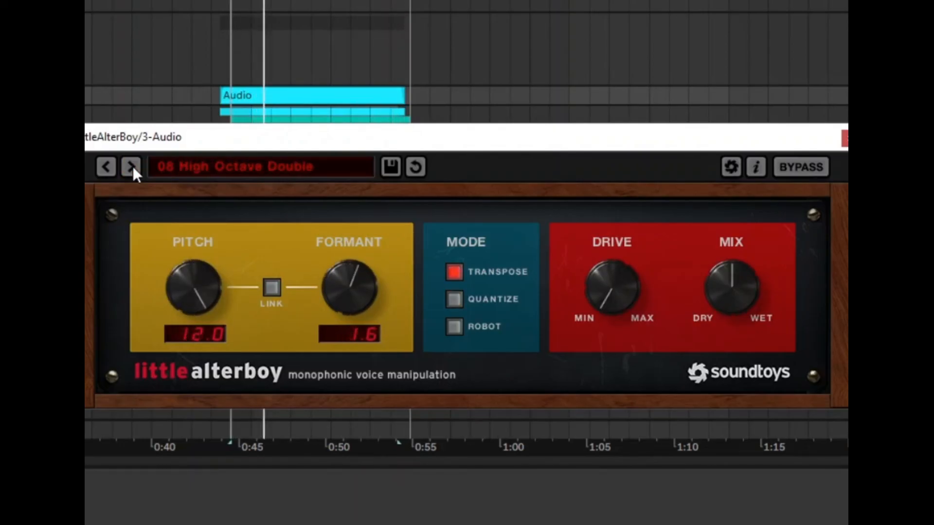
click(133, 166)
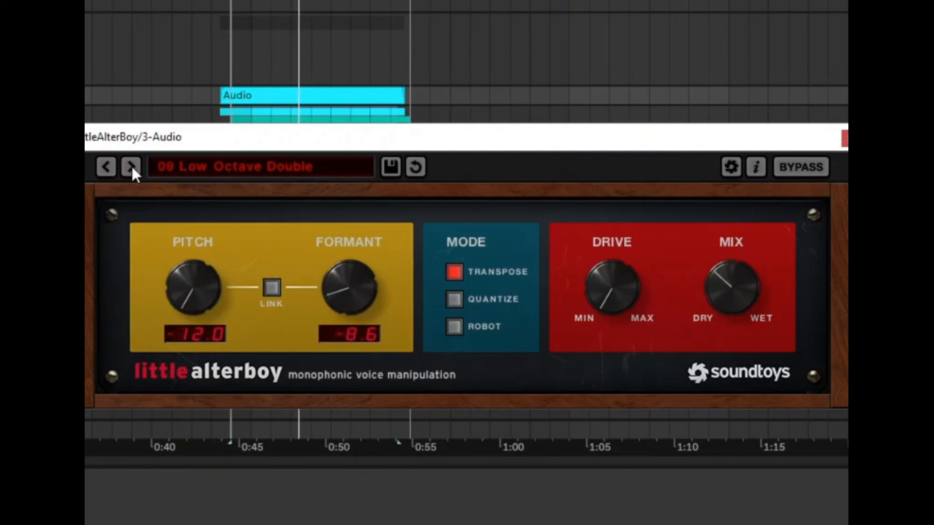
click(133, 167)
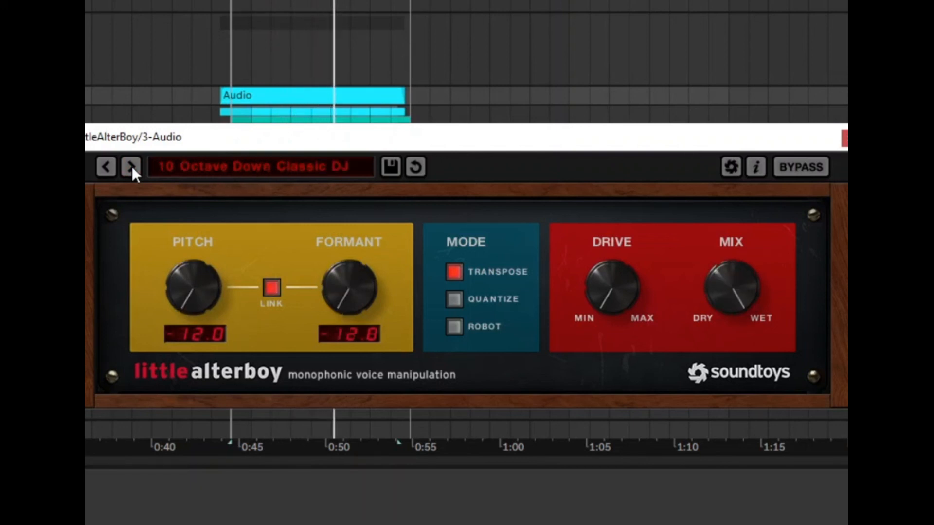
click(131, 167)
click(131, 167)
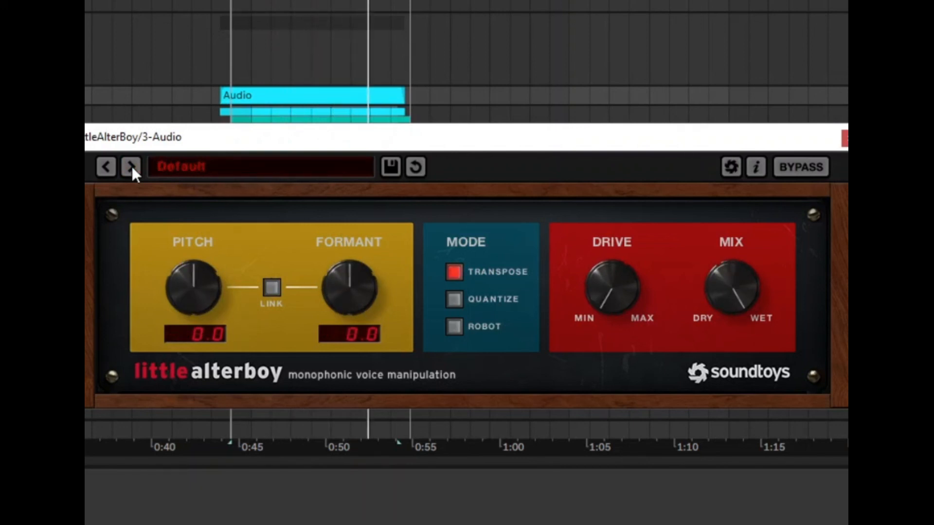
click(131, 166)
click(131, 167)
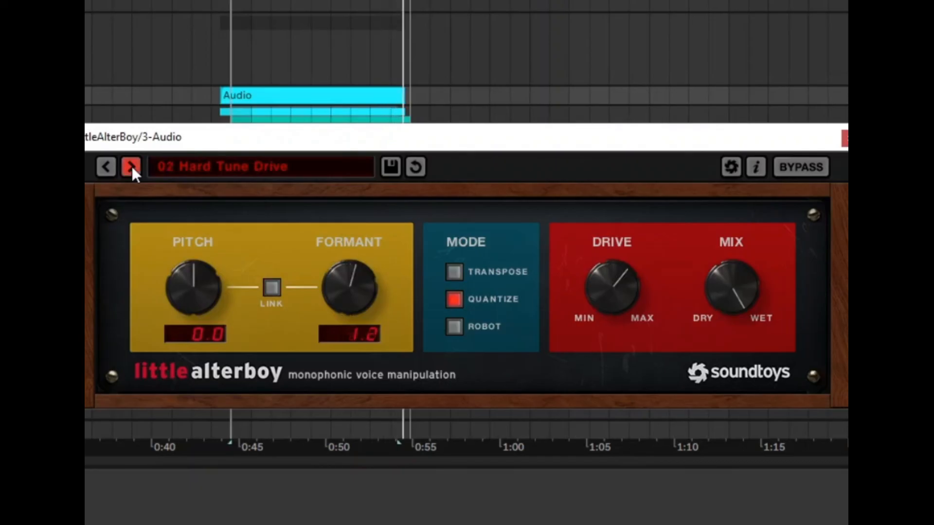